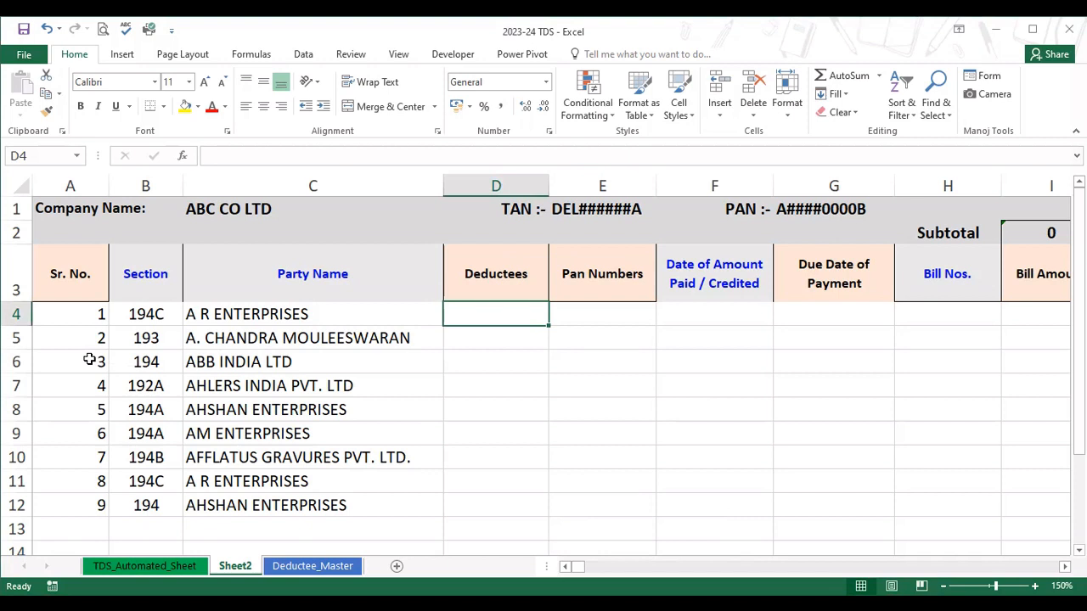
# Review the Sheet2 column headers from Sr. No. through TDS / TCS Payable, including the serial number formula in A6.
pyautogui.click(89, 360)
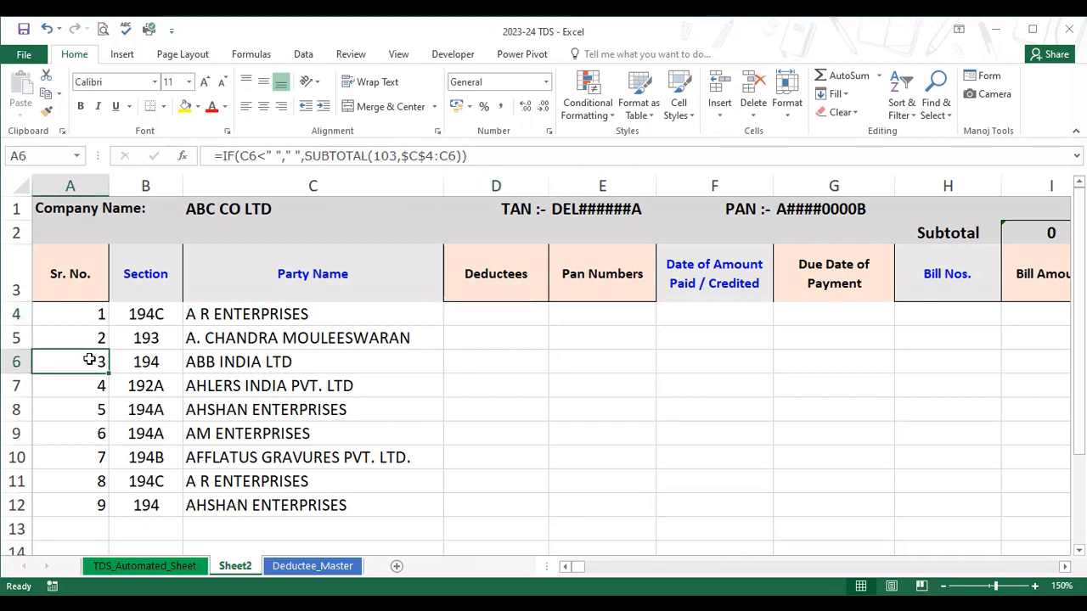
pyautogui.press('Right')
pyautogui.press('Right')
pyautogui.press('Right')
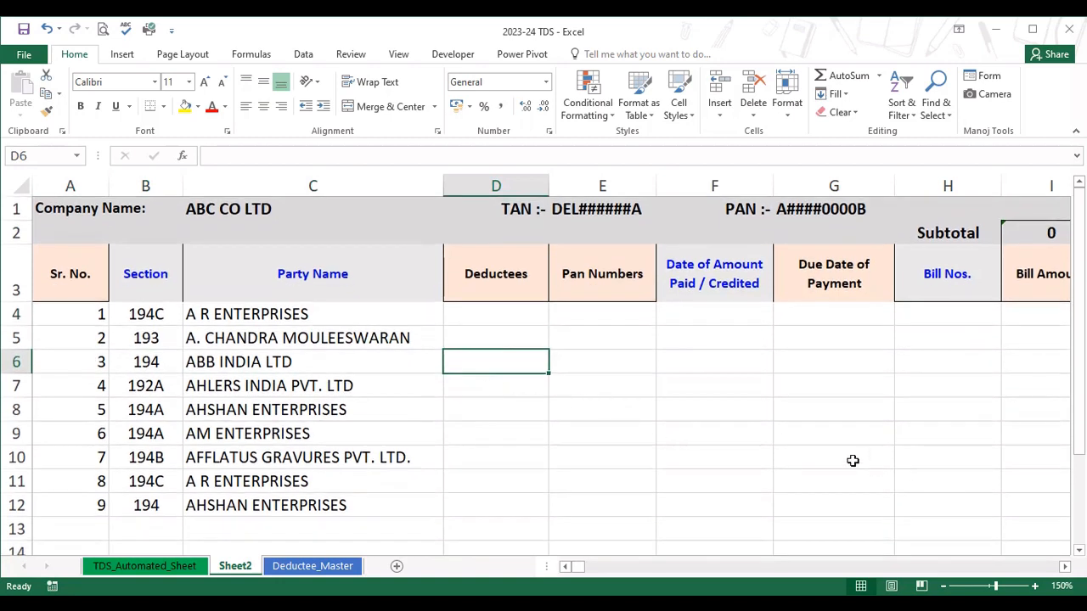
pyautogui.hscroll(5, 852, 460)
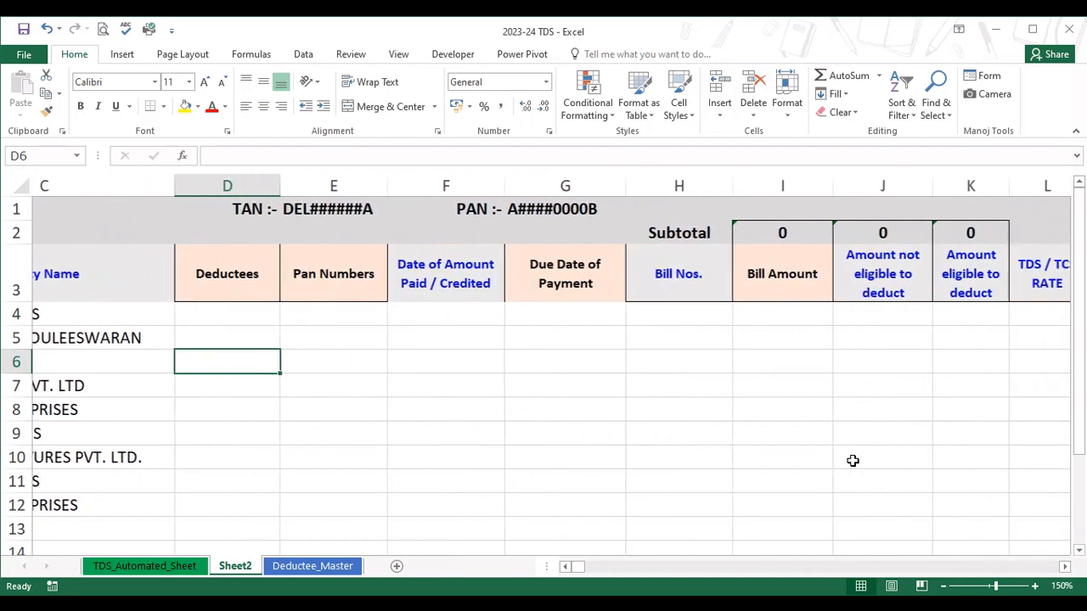
pyautogui.hscroll(3, 853, 461)
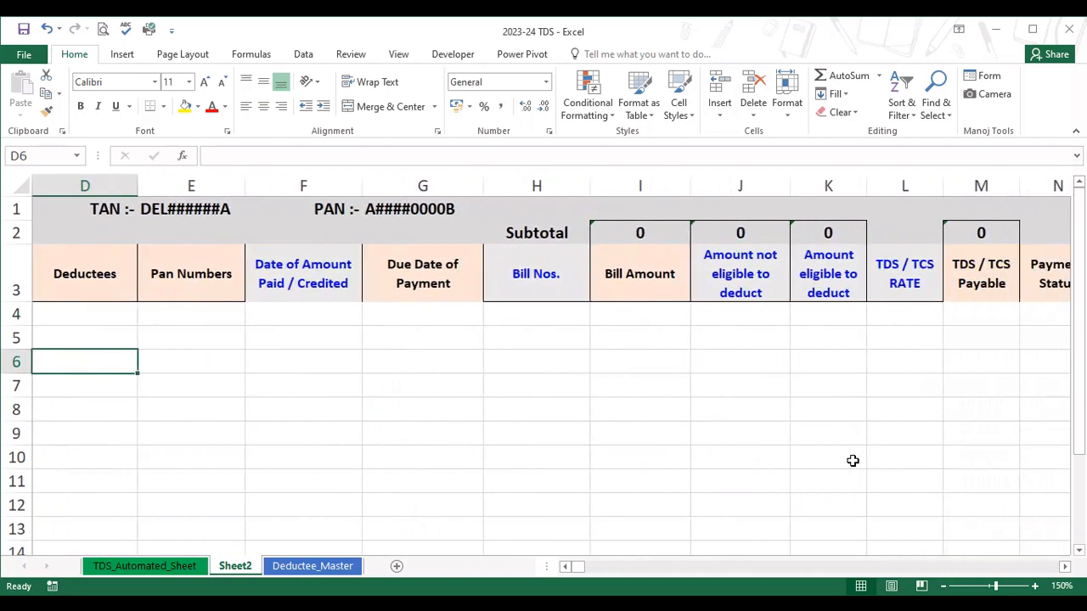
pyautogui.click(853, 460)
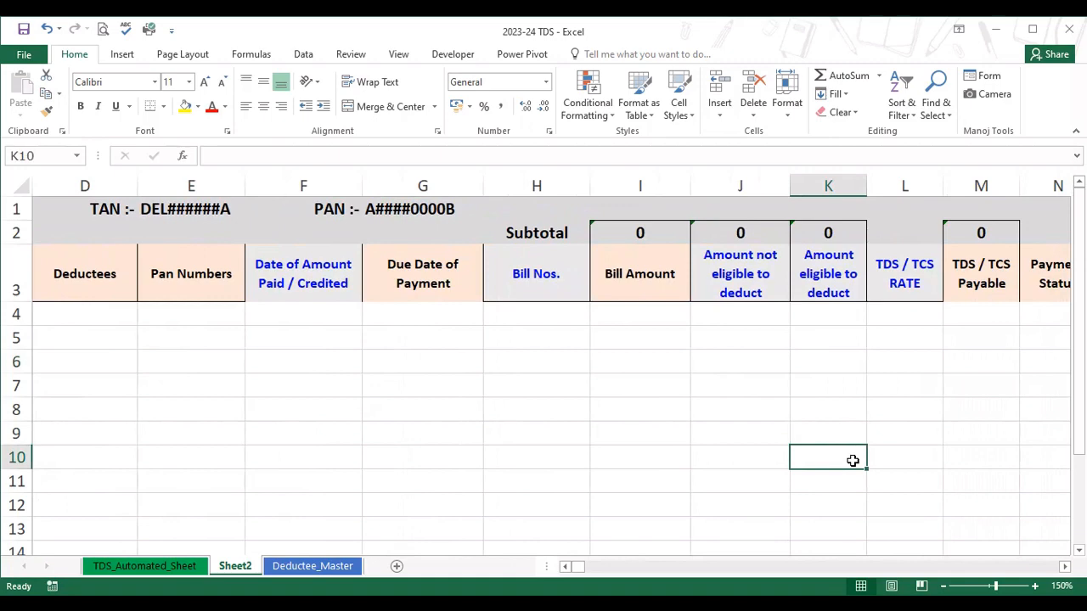
pyautogui.scroll(5, 462, 418)
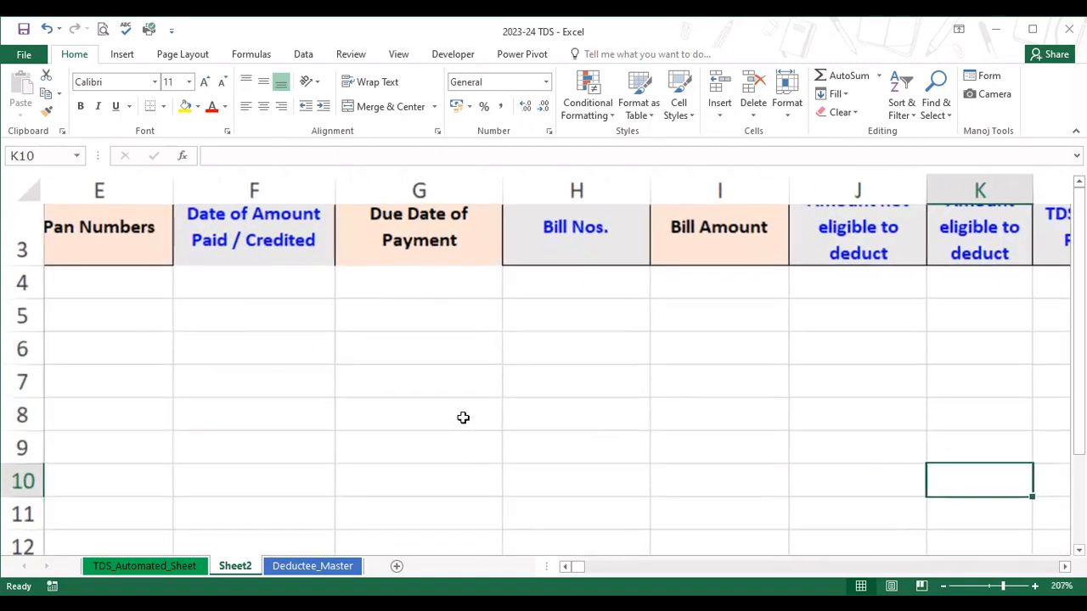
pyautogui.click(565, 566)
pyautogui.click(565, 567)
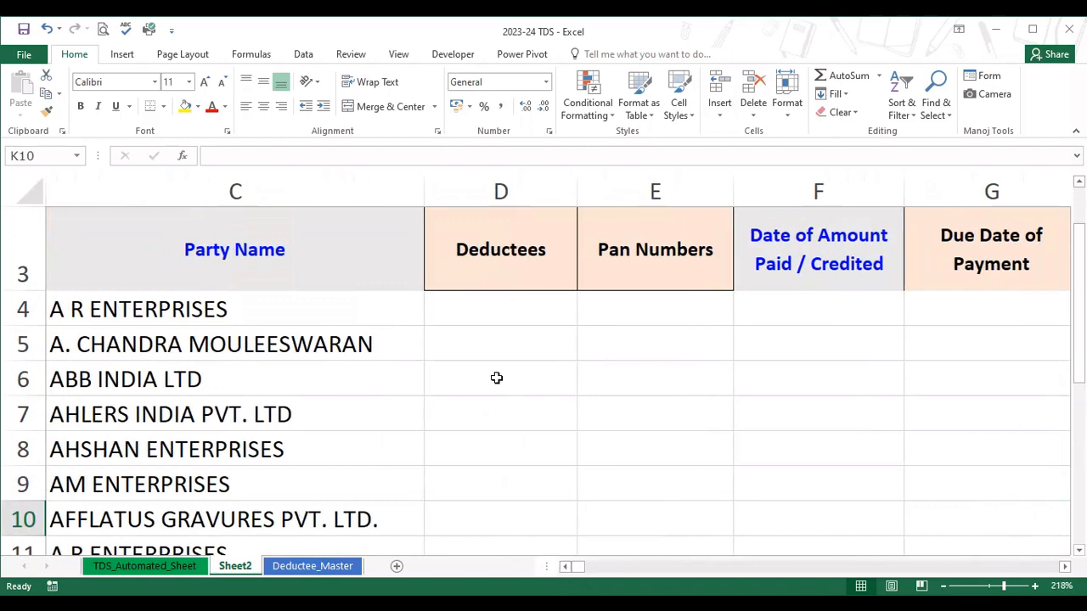
pyautogui.scroll(1, 497, 378)
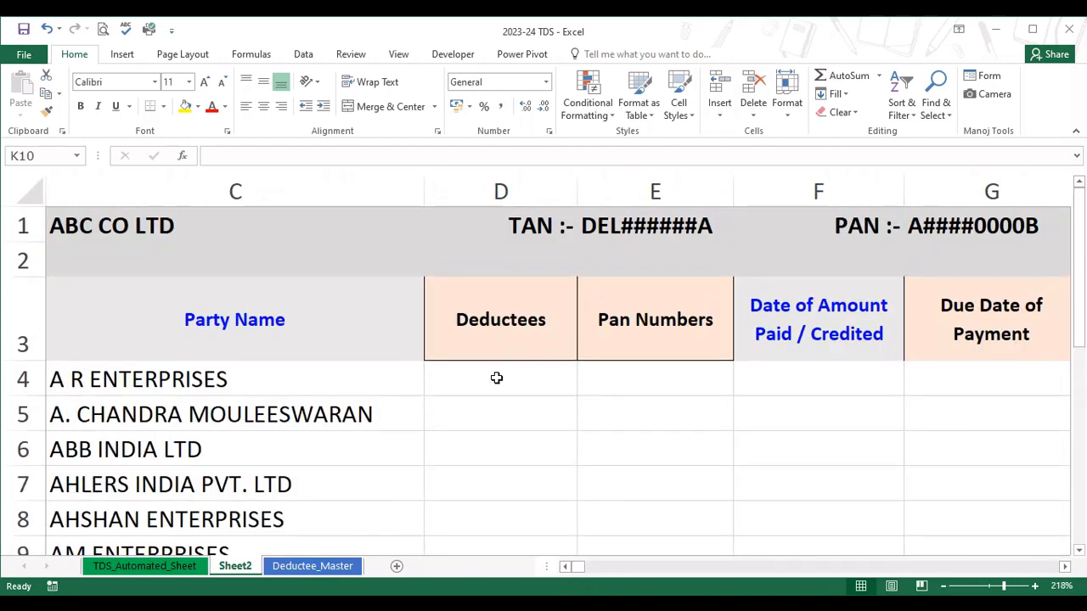
pyautogui.scroll(4, 497, 378)
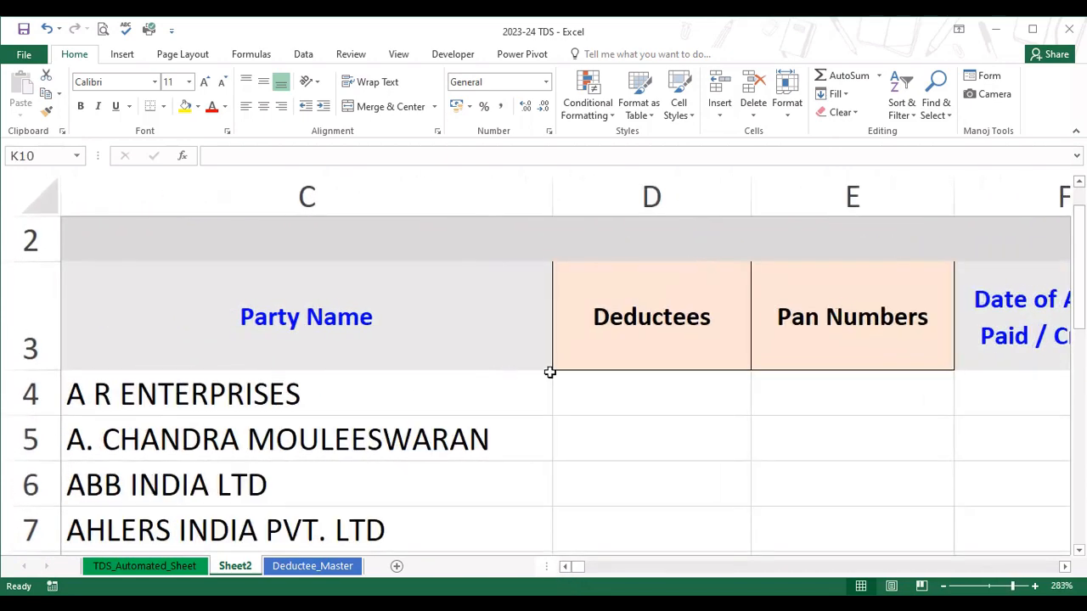
# Start a VLOOKUP formula in D4 of the Deductees column with party name cell C4 as the lookup value.
pyautogui.click(613, 385)
pyautogui.scroll(1, 615, 388)
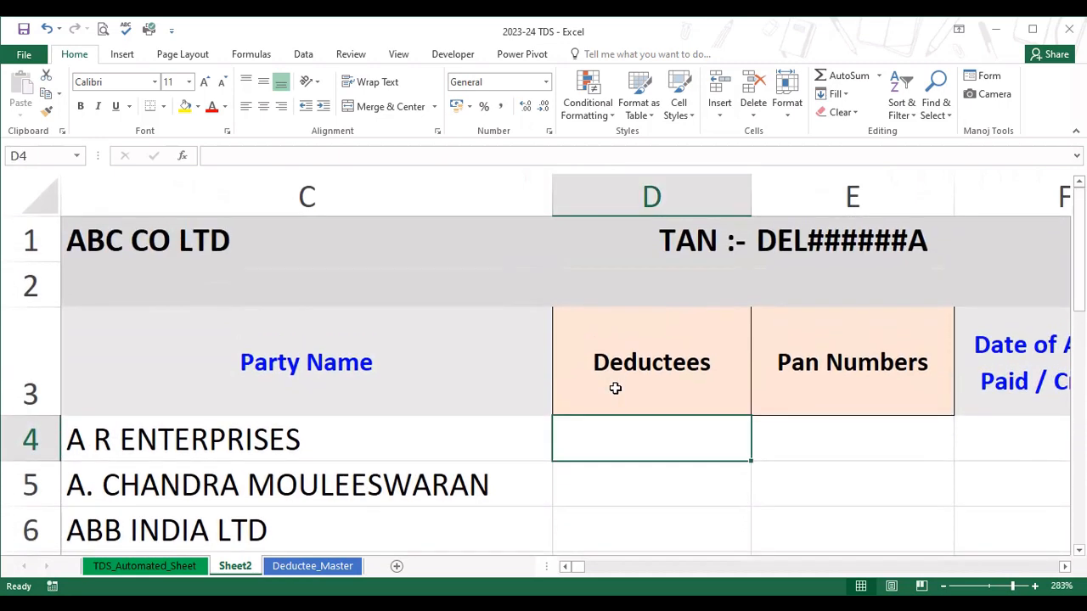
pyautogui.write('=v')
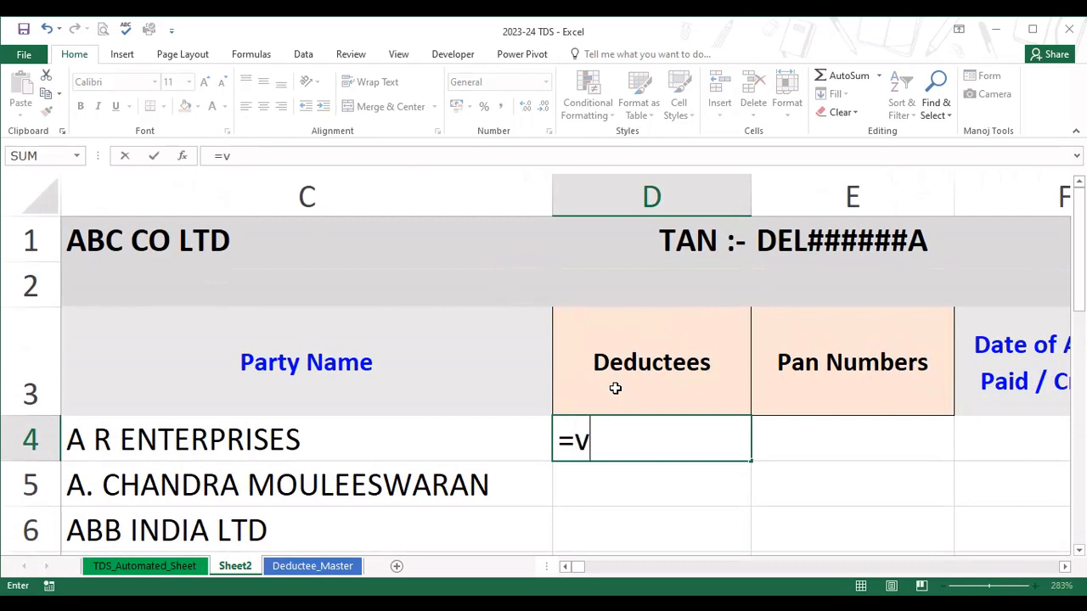
pyautogui.write('looku')
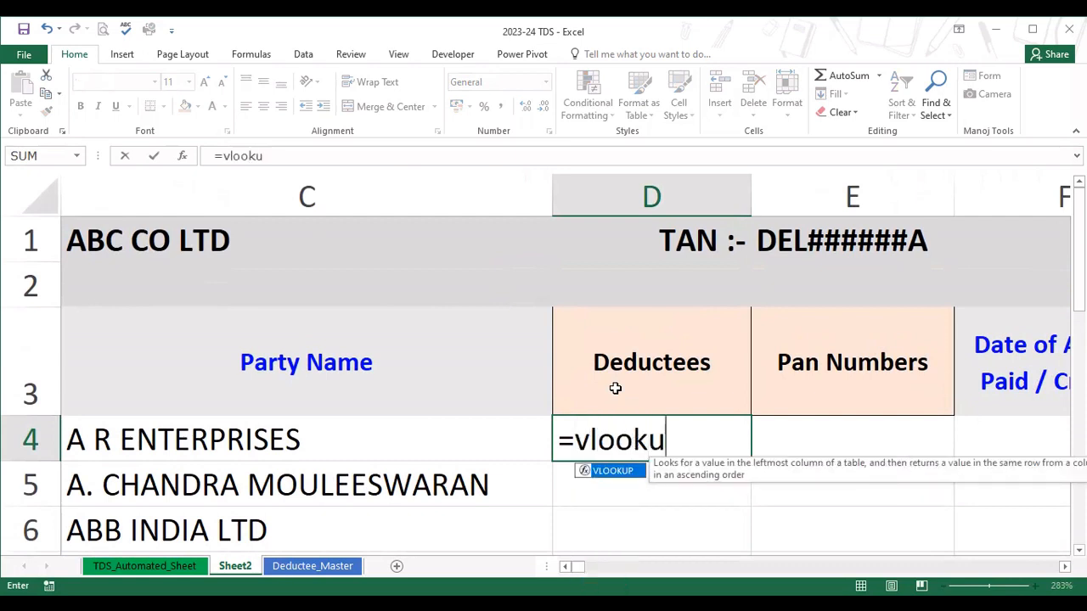
pyautogui.write('p(')
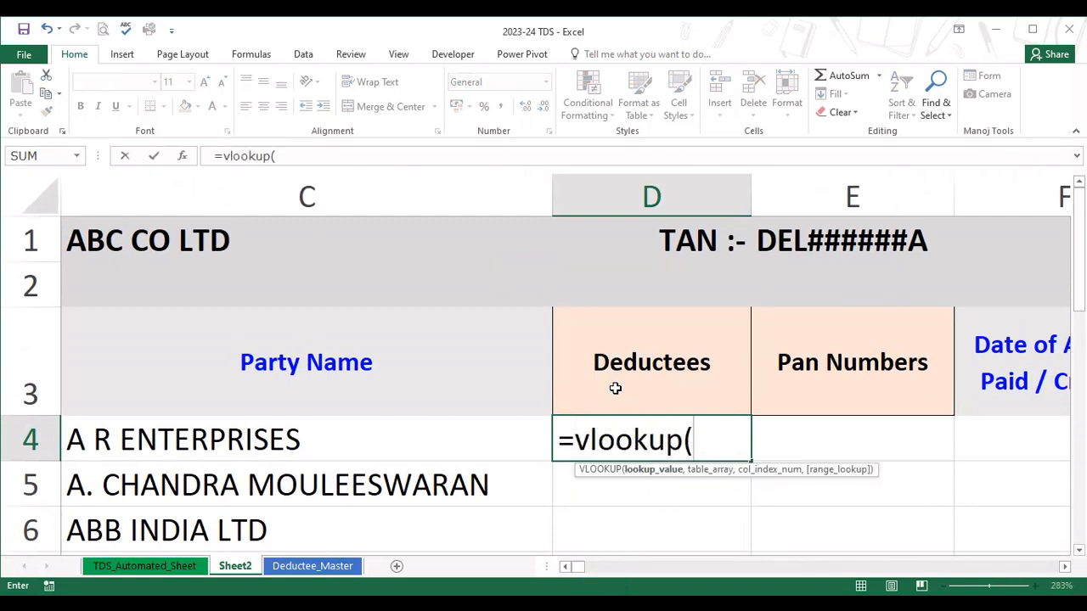
pyautogui.click(258, 446)
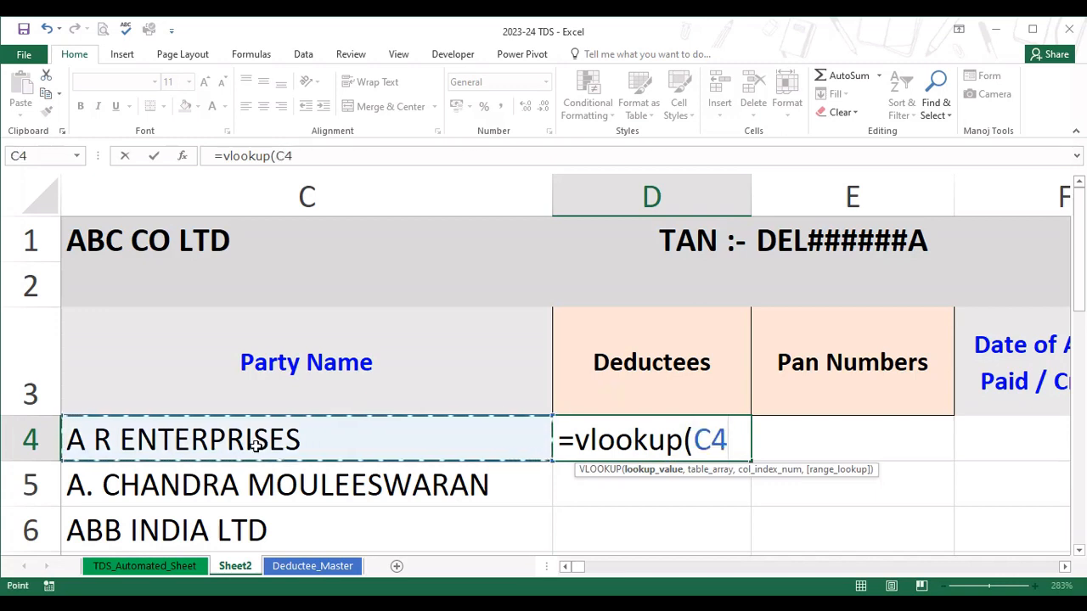
pyautogui.write(',')
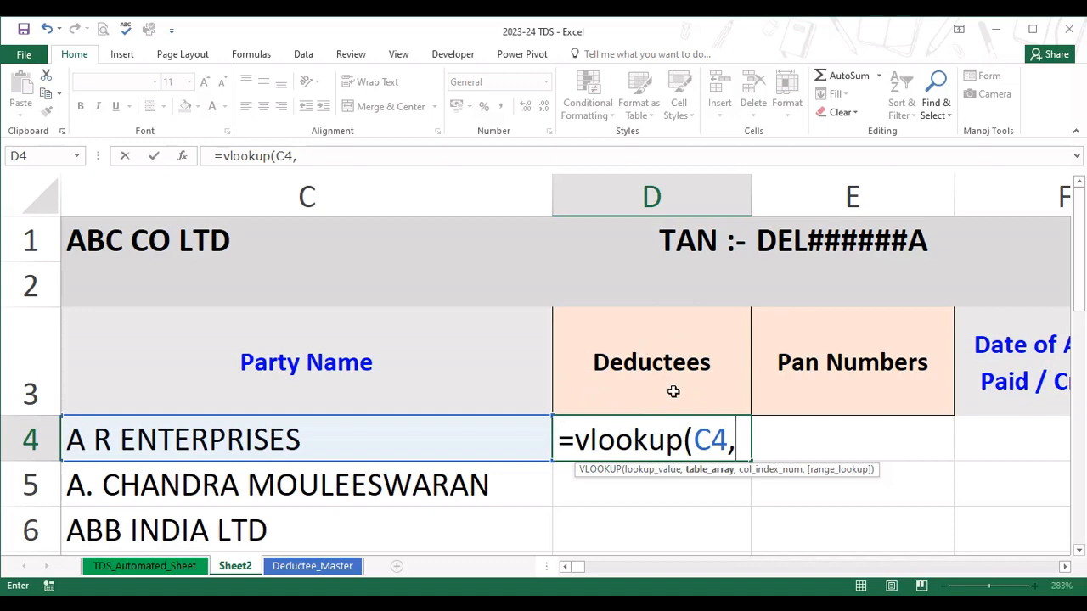
# Set the VLOOKUP table array to Deductee_Master!B4:F252 and the column index to 5.
pyautogui.click(343, 574)
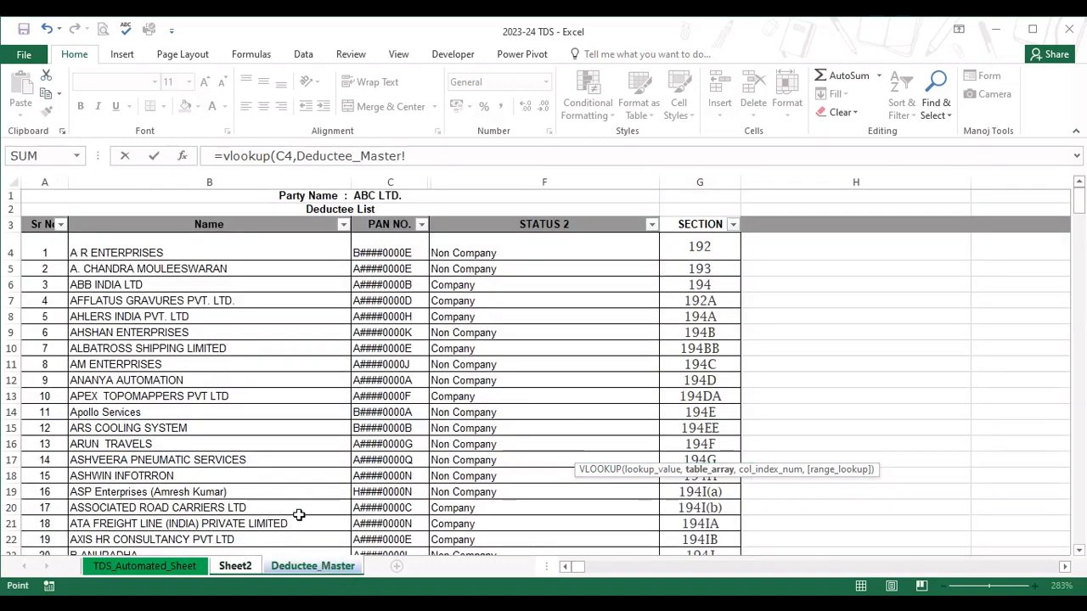
pyautogui.click(130, 255)
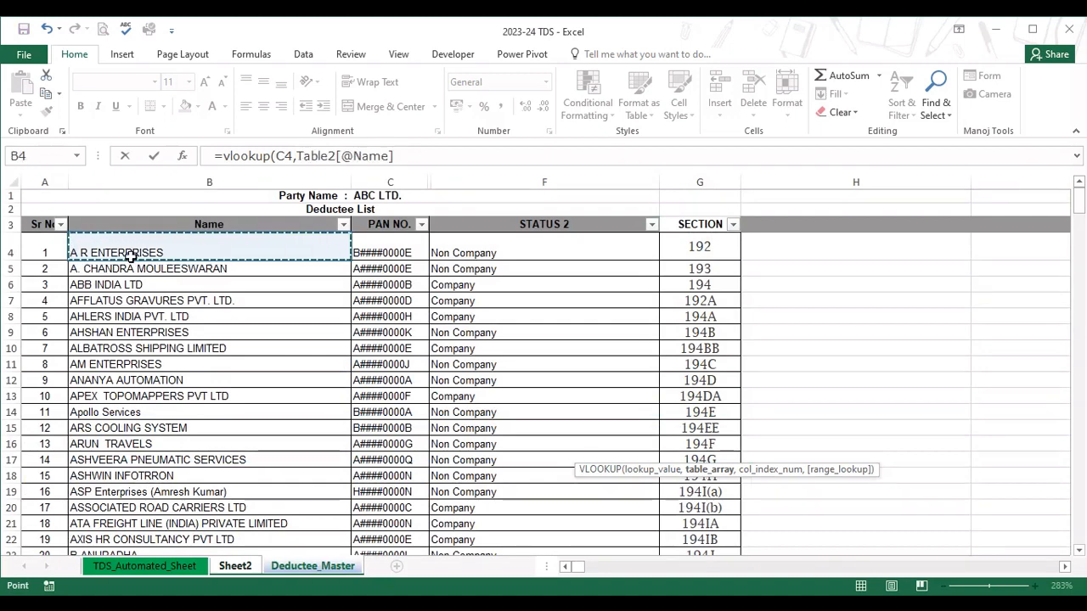
pyautogui.hotkey('shift', 'Right')
pyautogui.hotkey('shift', 'Right')
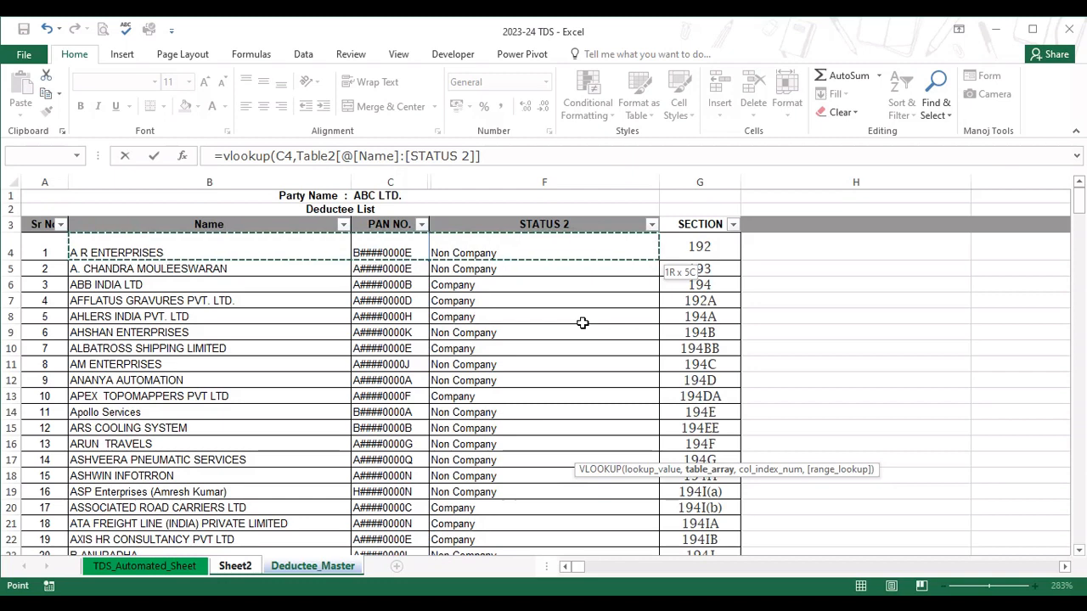
pyautogui.hotkey('ctrl', 'shift', 'Down')
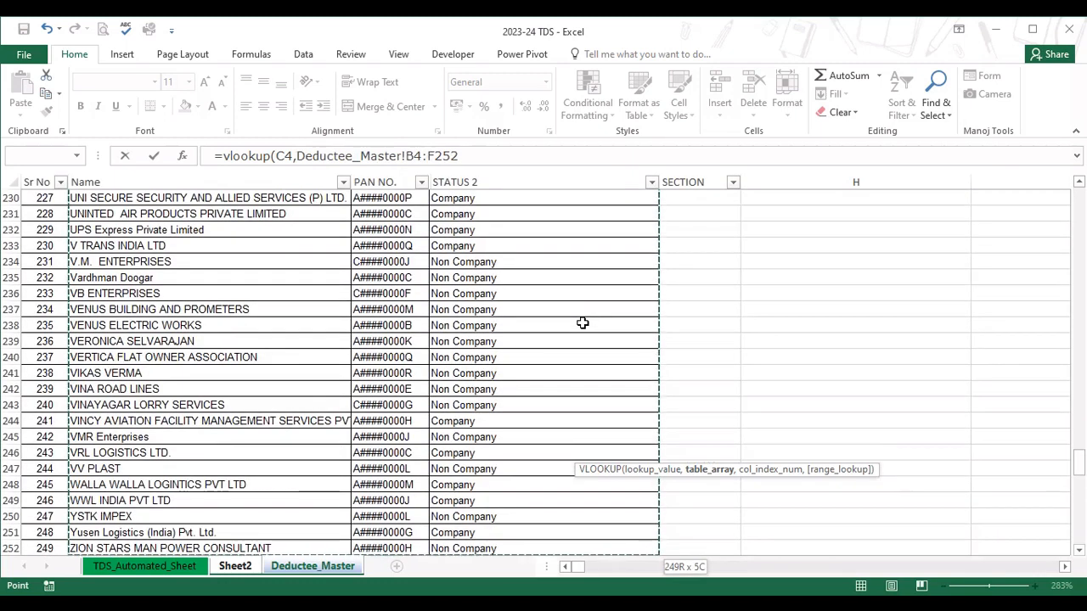
pyautogui.write(',')
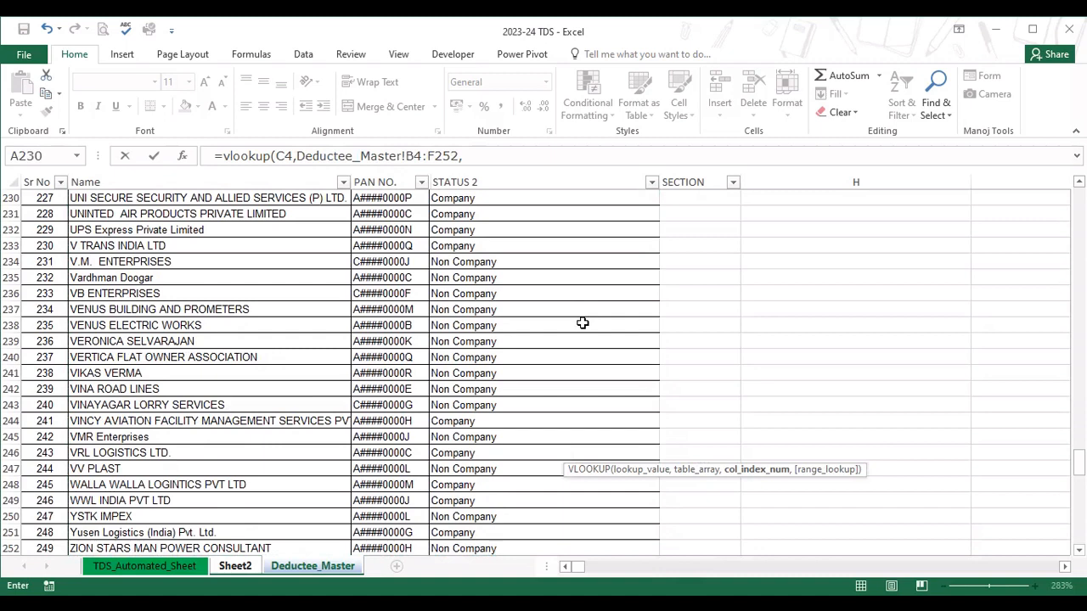
pyautogui.write('5,')
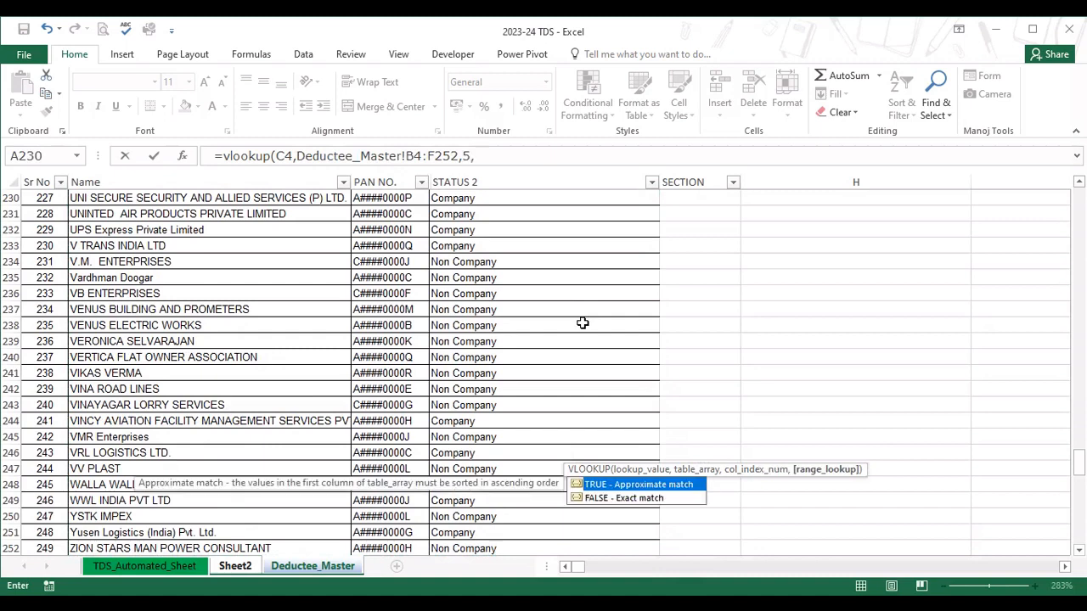
pyautogui.write('o)')
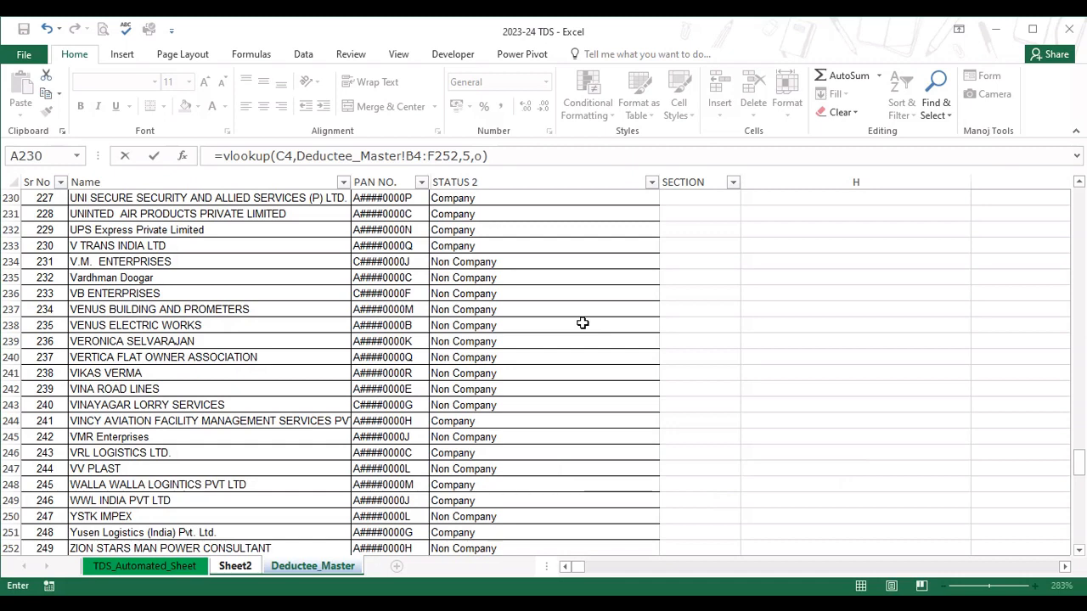
pyautogui.press('BackSpace')
pyautogui.press('BackSpace')
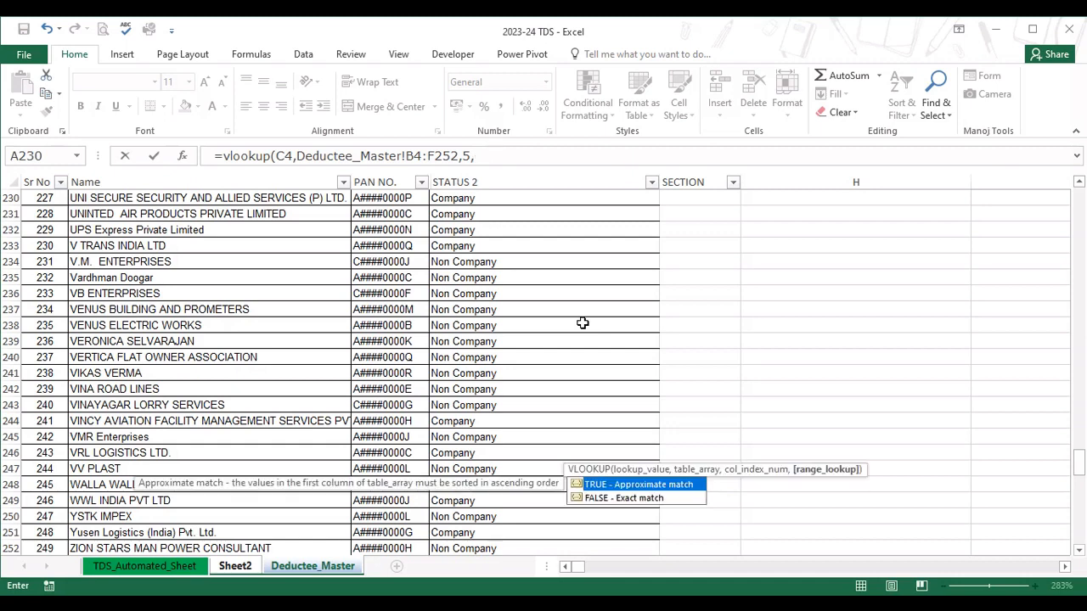
# Finish the VLOOKUP formula with 0 for an exact match and enter it in D4.
pyautogui.write('0)')
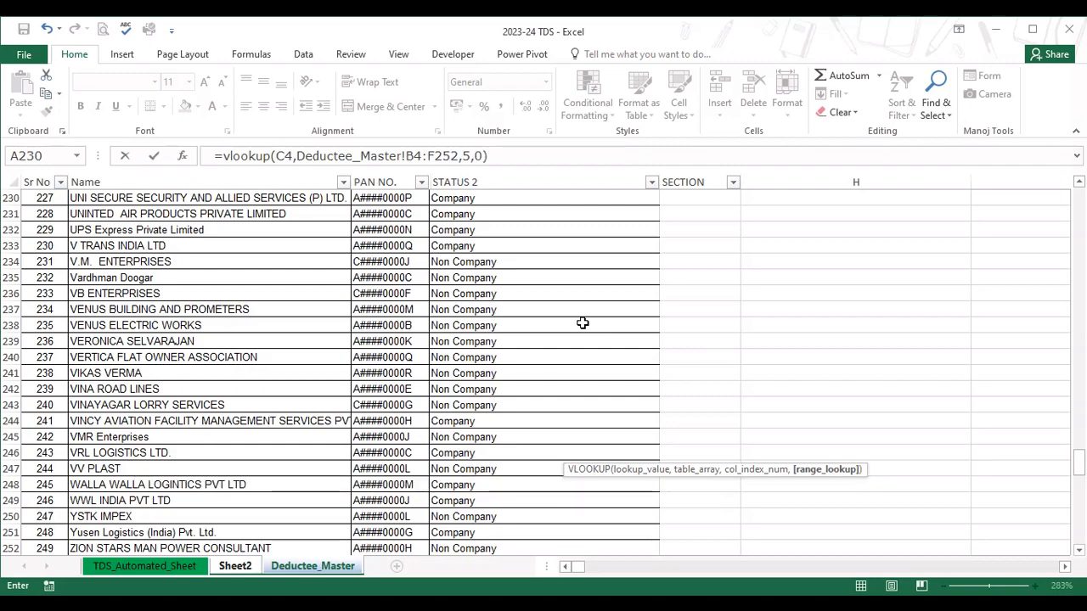
pyautogui.press('Return')
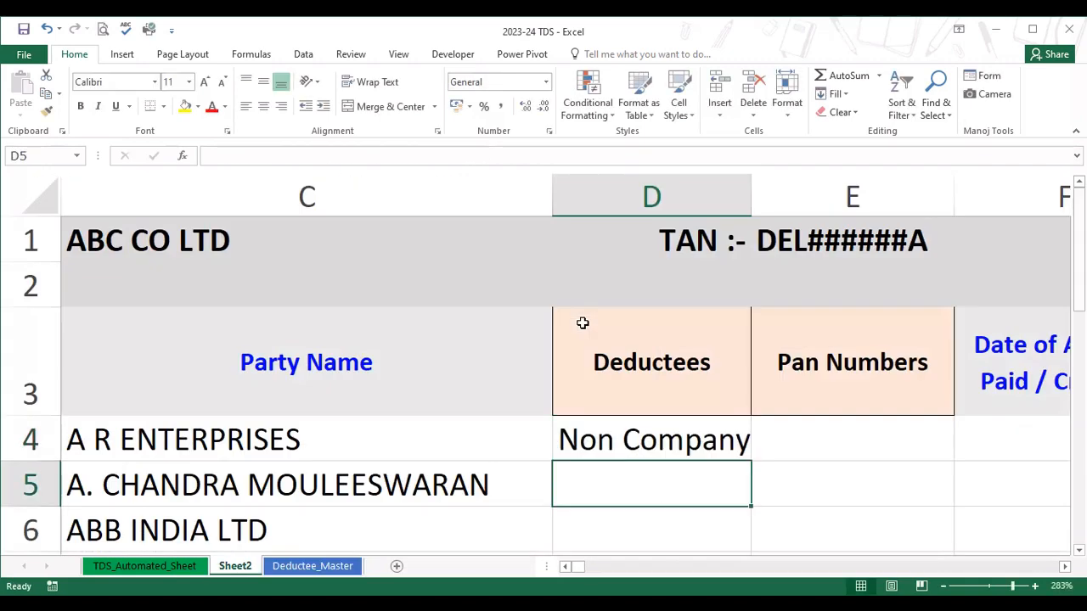
# Wrap the D4 lookup in IFERROR with " " as the error value: =IFERROR(VLOOKUP(C4,Deductee_Master!B4:F252,5,0)," ").
pyautogui.scroll(-10, 583, 323)
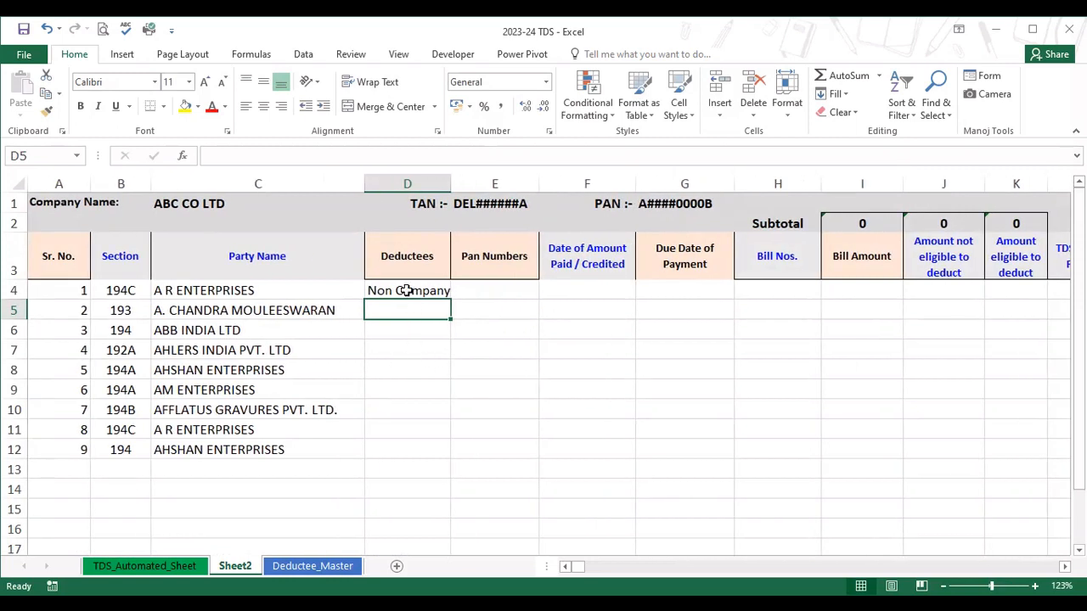
pyautogui.click(407, 290)
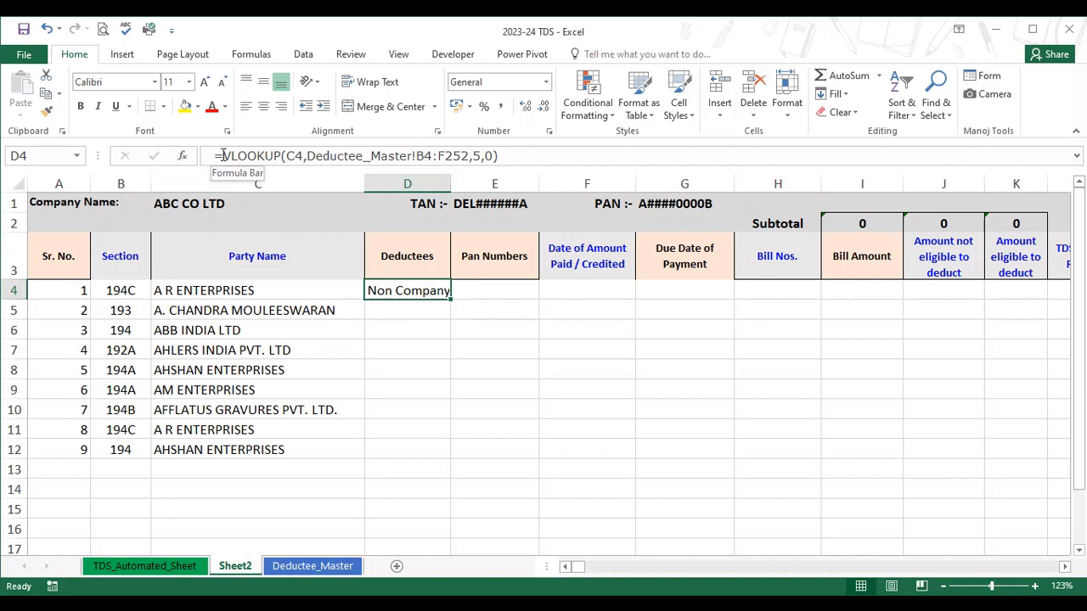
pyautogui.click(219, 157)
pyautogui.write('ife')
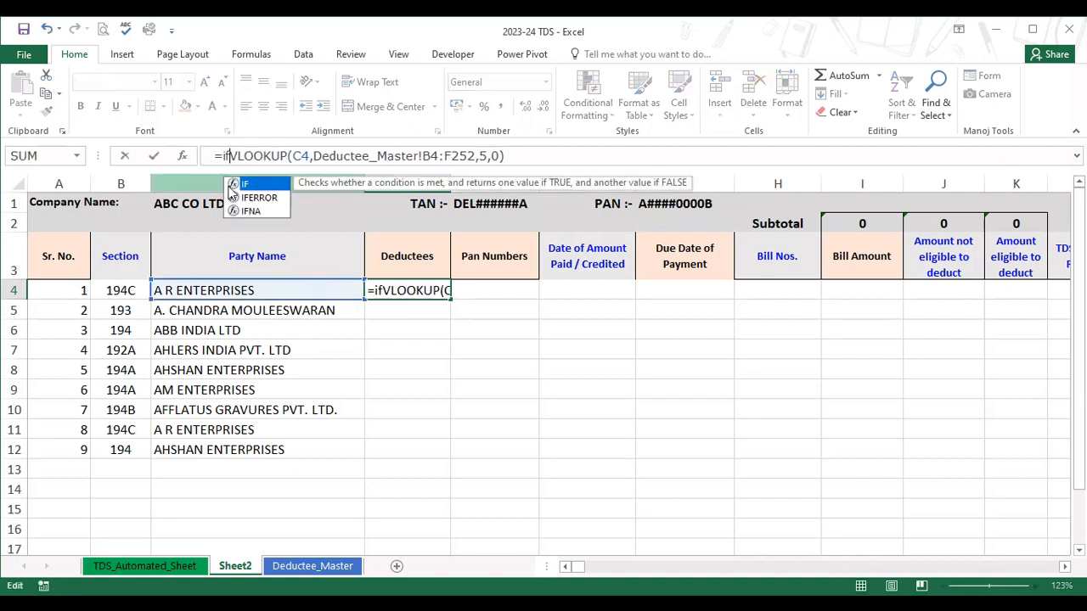
pyautogui.write('rr')
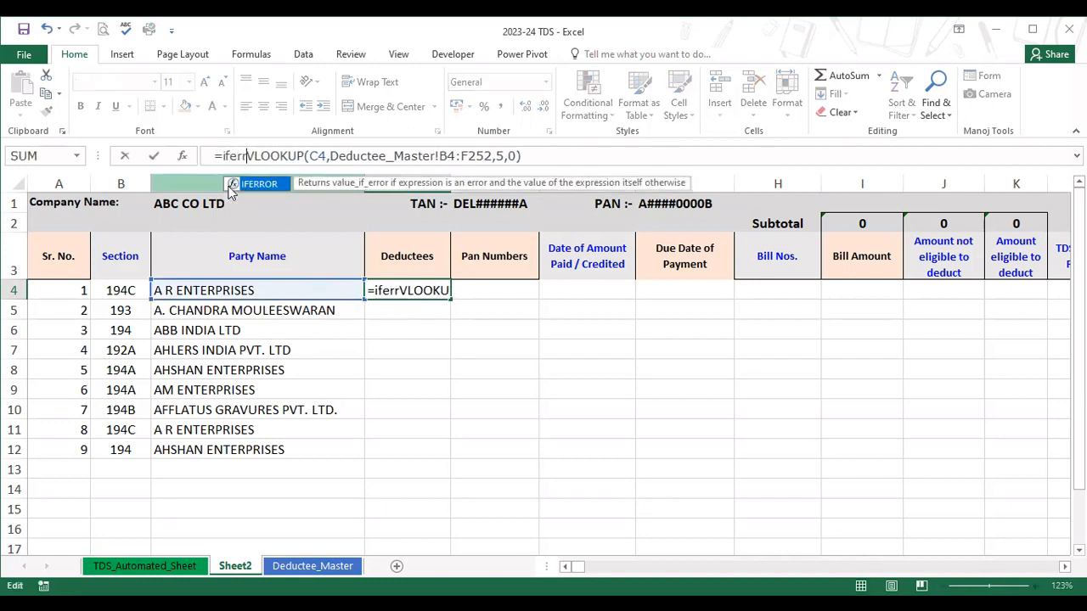
pyautogui.write('or')
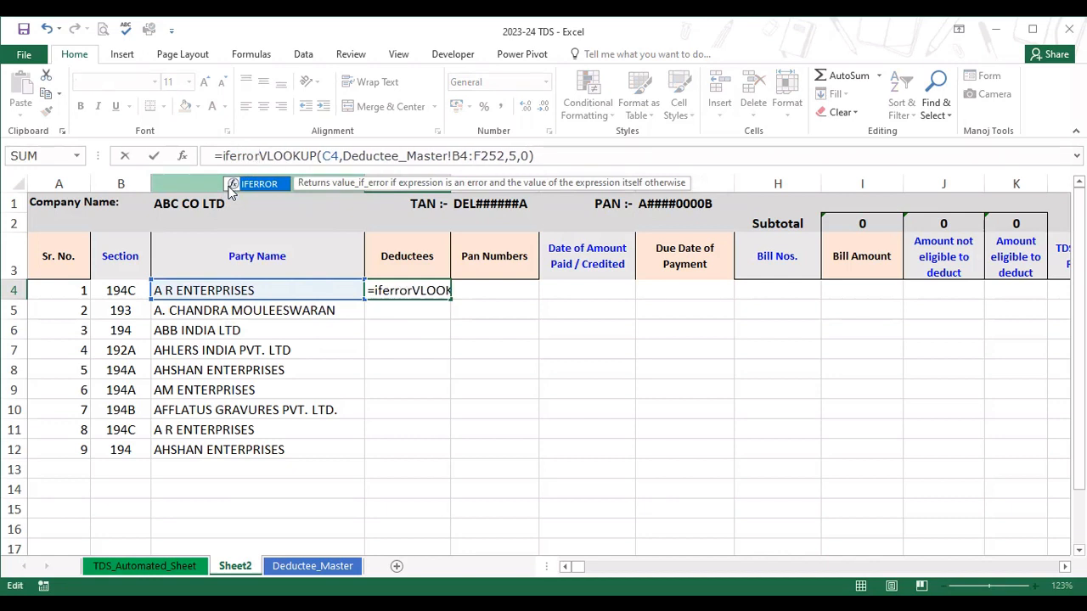
pyautogui.write('(')
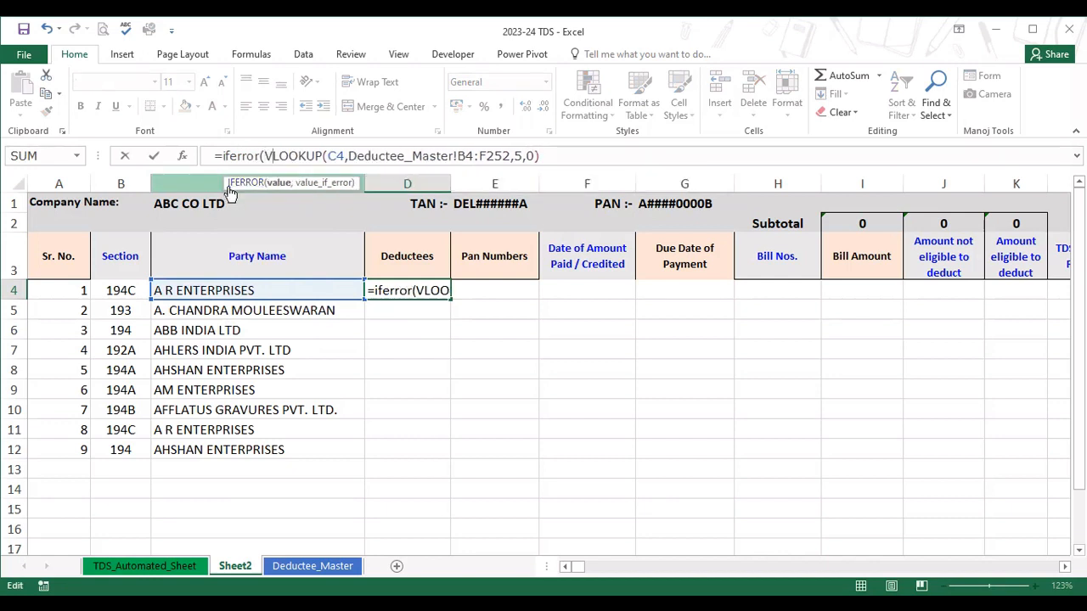
pyautogui.press('Right')
pyautogui.press('Right')
pyautogui.press('Right')
pyautogui.press('Right')
pyautogui.press('Right')
pyautogui.press('Right')
pyautogui.press('Right')
pyautogui.press('Right')
pyautogui.press('Right')
pyautogui.press('Right')
pyautogui.press('Right')
pyautogui.press('Right')
pyautogui.press('Right')
pyautogui.press('Right')
pyautogui.press('Right')
pyautogui.press('Right')
pyautogui.press('Right')
pyautogui.press('Right')
pyautogui.press('Right')
pyautogui.press('Right')
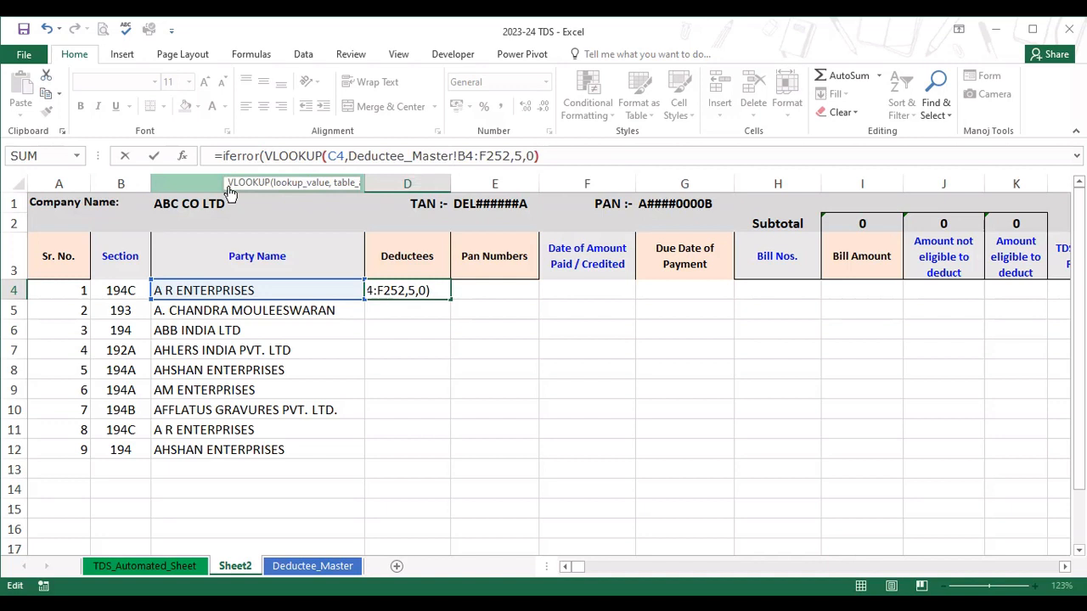
pyautogui.write(',"')
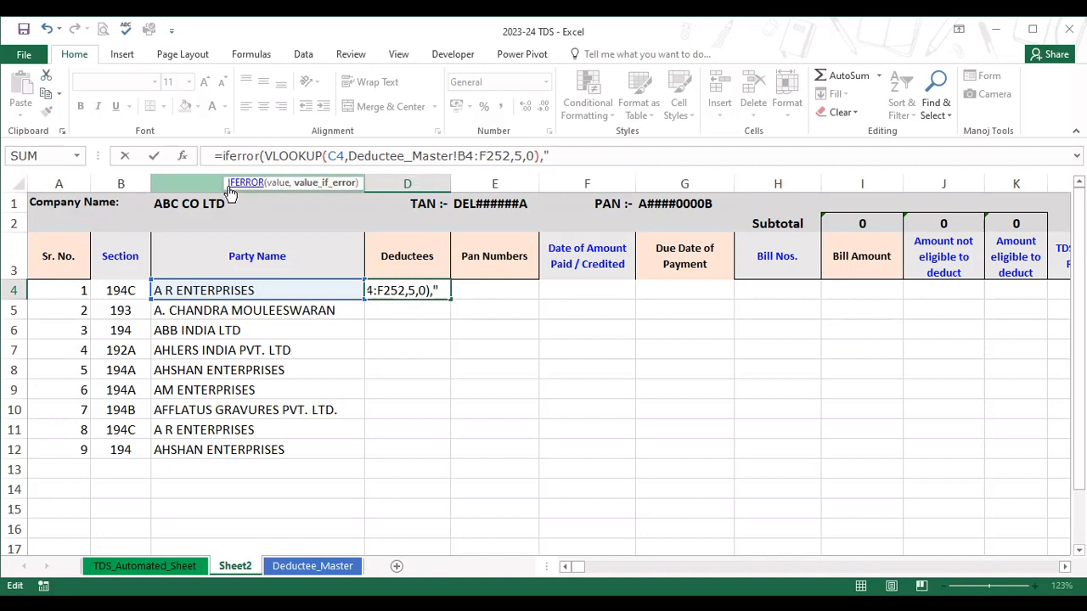
pyautogui.write(' ")')
pyautogui.press('Return')
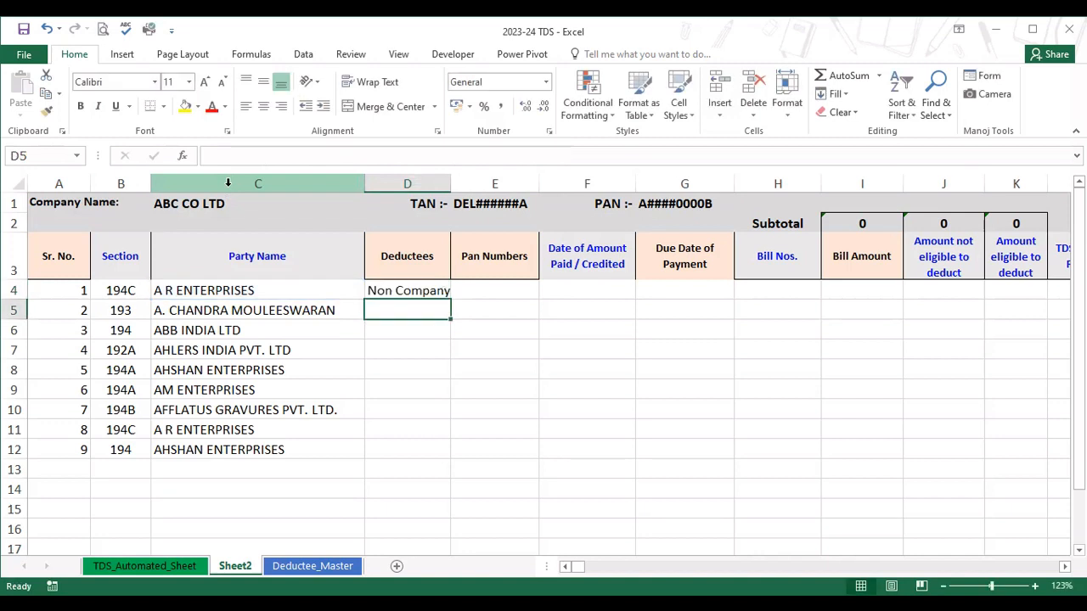
pyautogui.press('Up')
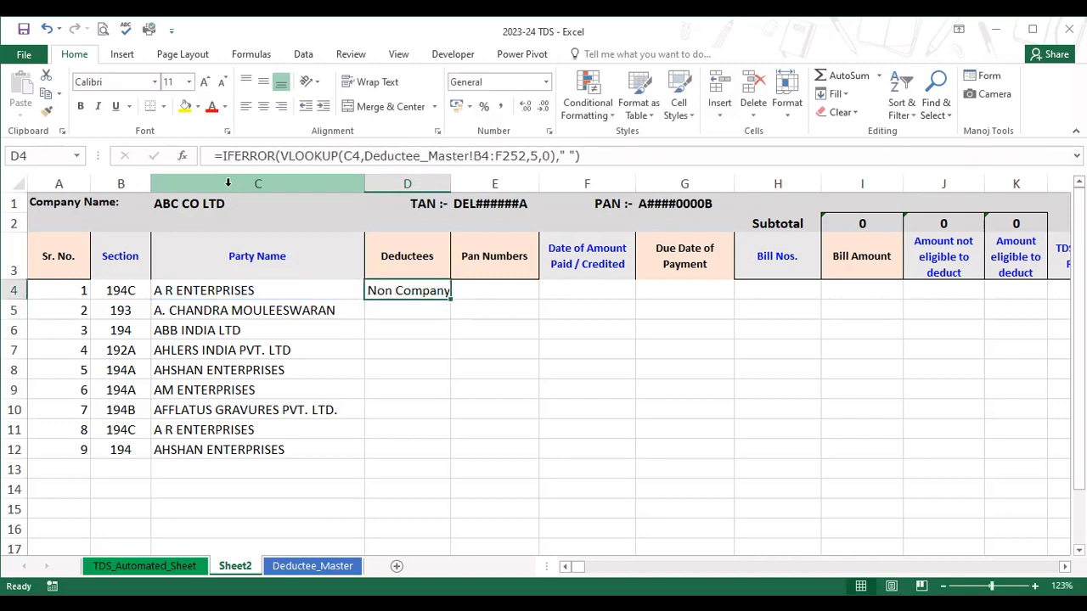
# Fill the D4 lookup formula down the Deductees column to D12 and inspect the copied formulas in D10:D12.
pyautogui.doubleClick(453, 300)
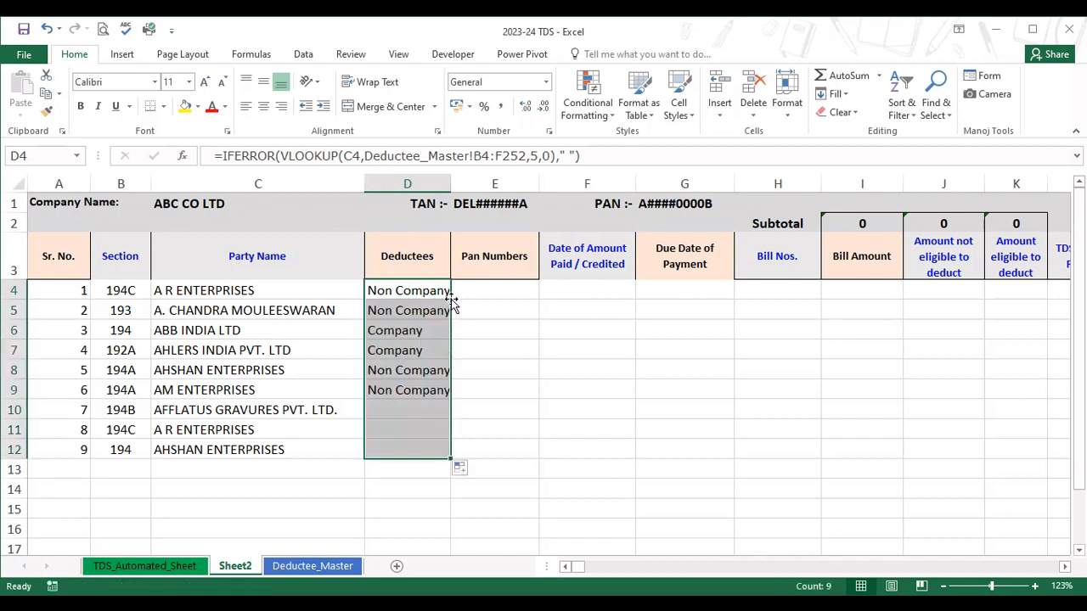
pyautogui.click(406, 416)
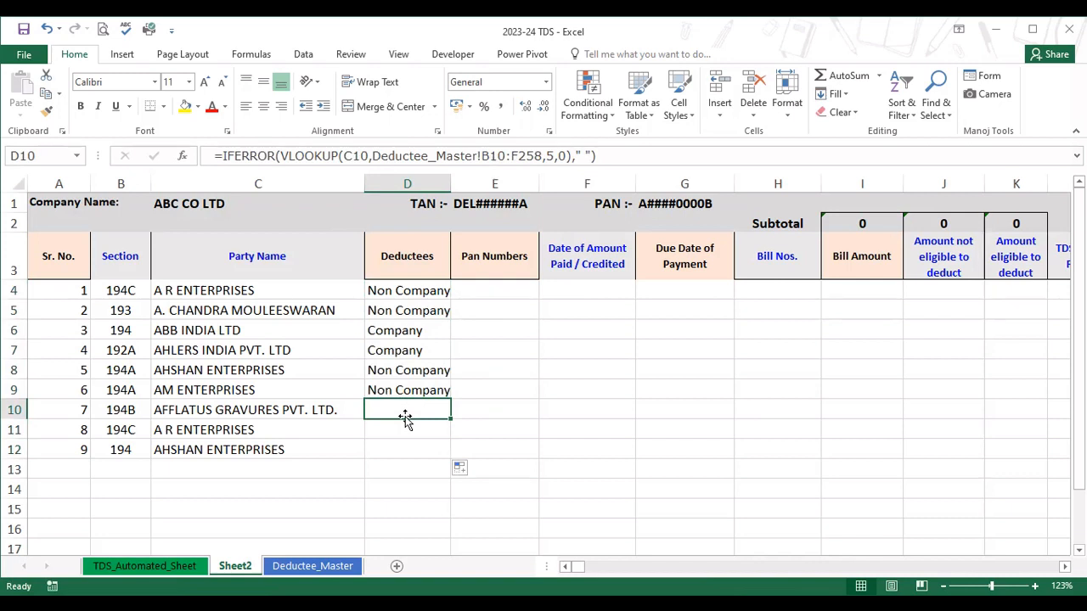
pyautogui.press('Down')
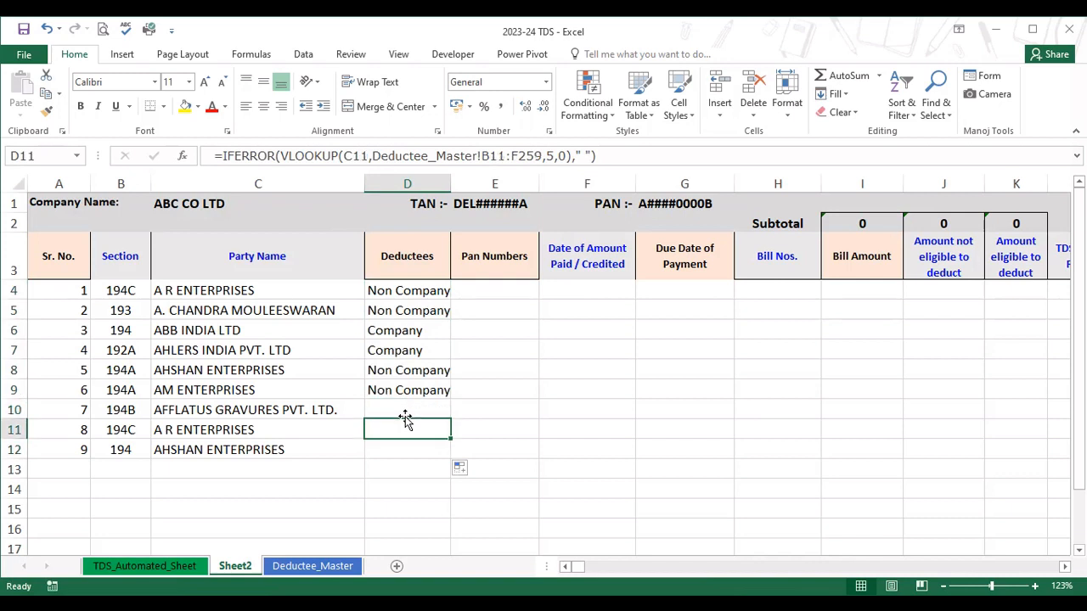
pyautogui.press('Down')
pyautogui.press('Up')
pyautogui.press('Up')
# Reselect AFFLATUS GRAVURES PVT. LTD. from the party name list in C10.
pyautogui.click(343, 406)
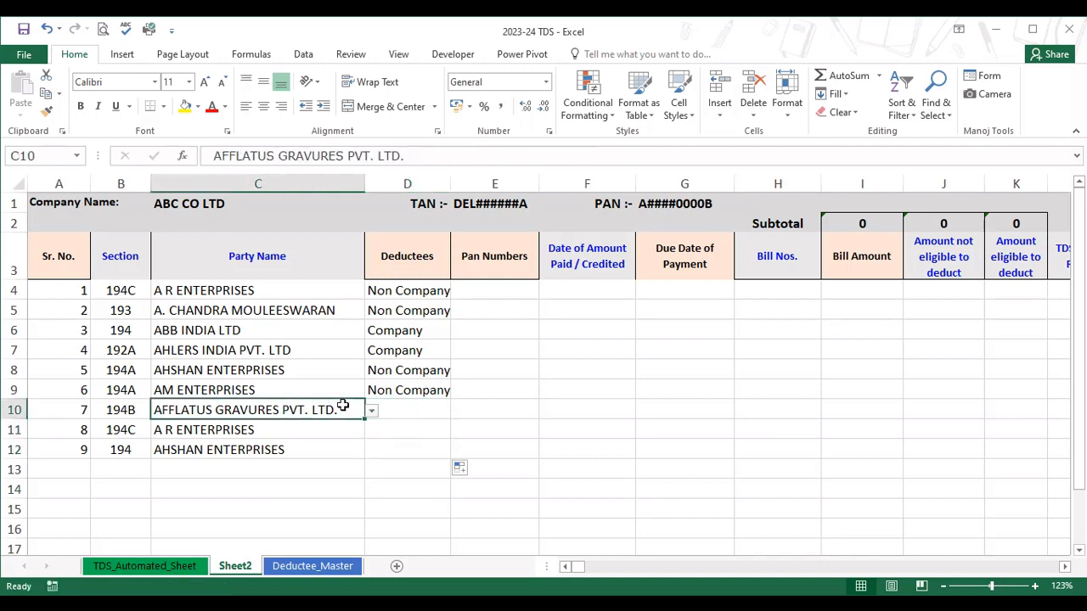
pyautogui.click(372, 412)
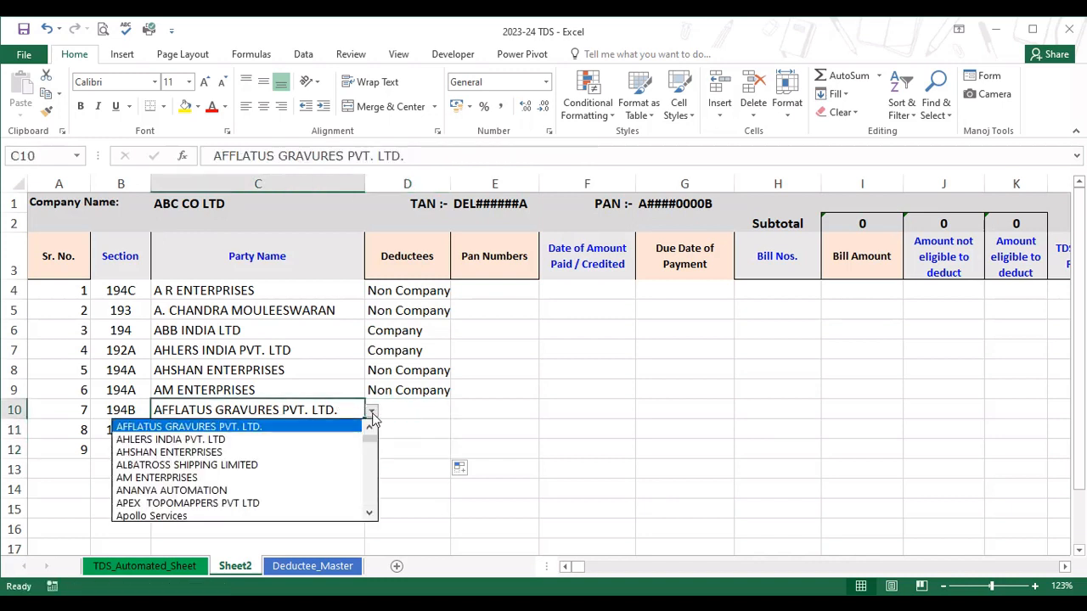
pyautogui.click(314, 430)
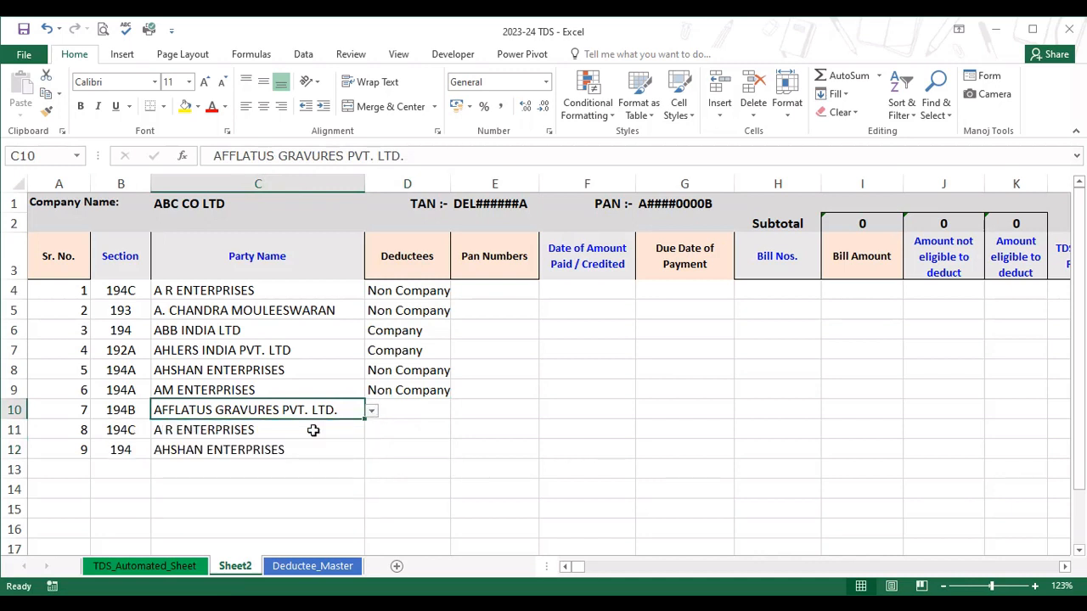
pyautogui.click(371, 414)
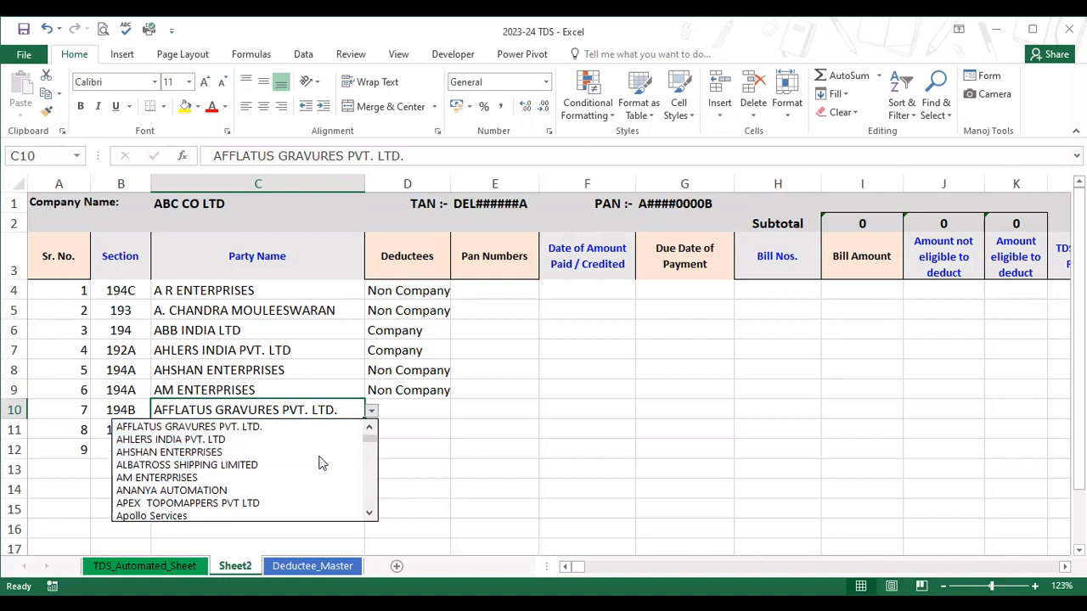
pyautogui.click(312, 427)
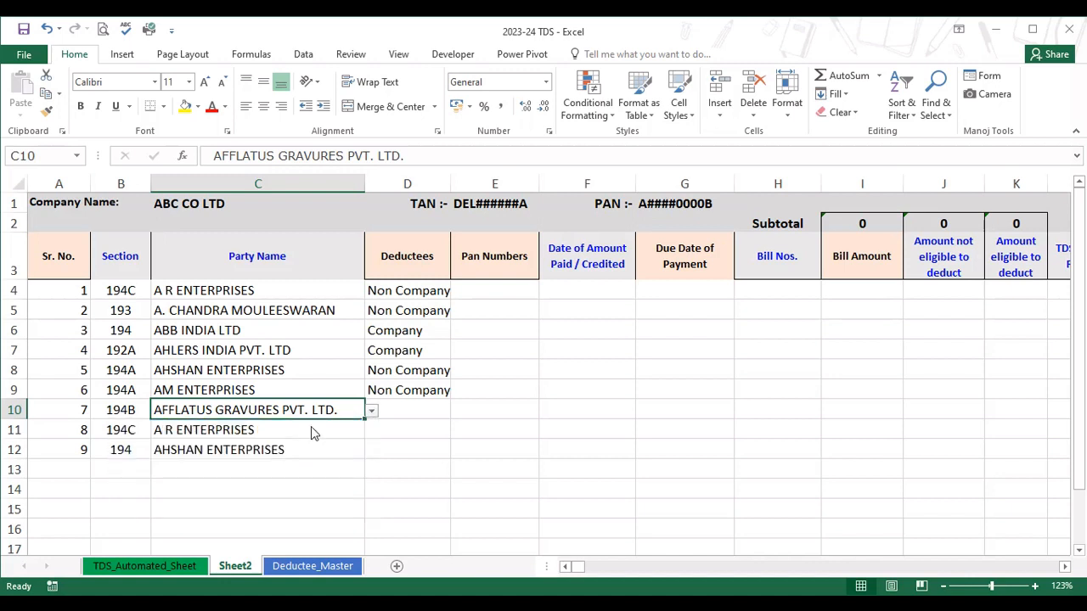
# Check the status of AFFLATUS GRAVURES PVT. LTD. in Deductee_Master and compare it with the lookup in D10 of Sheet2.
pyautogui.click(402, 294)
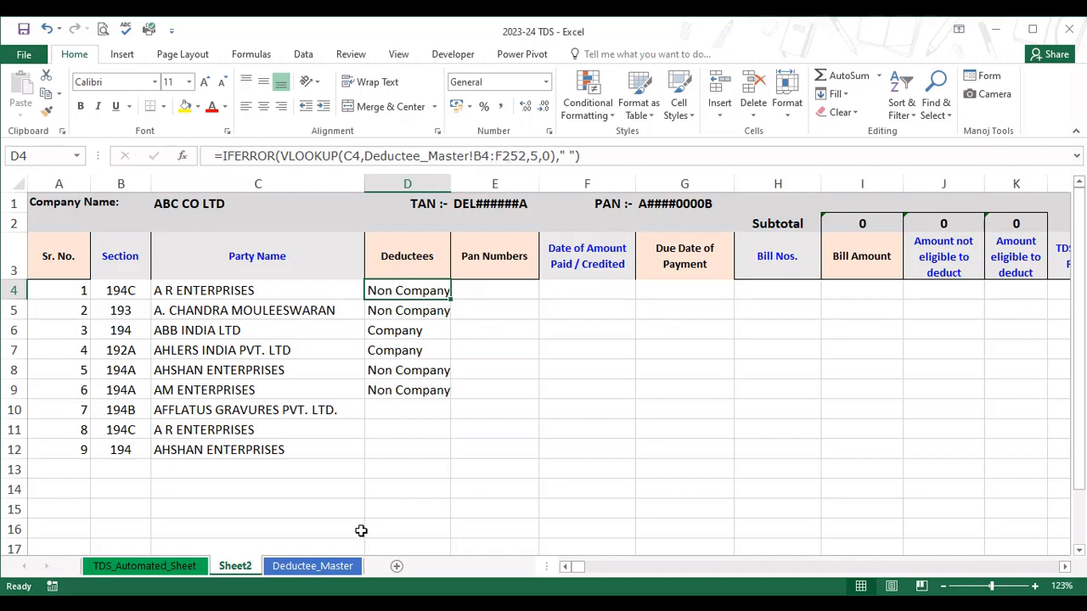
pyautogui.click(335, 565)
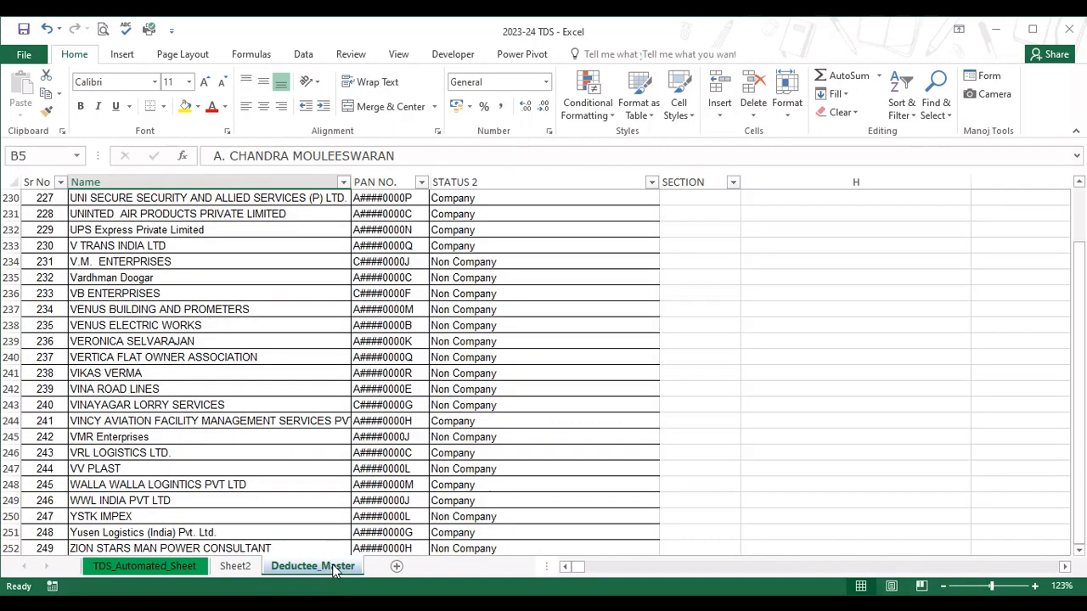
pyautogui.scroll(20, 288, 374)
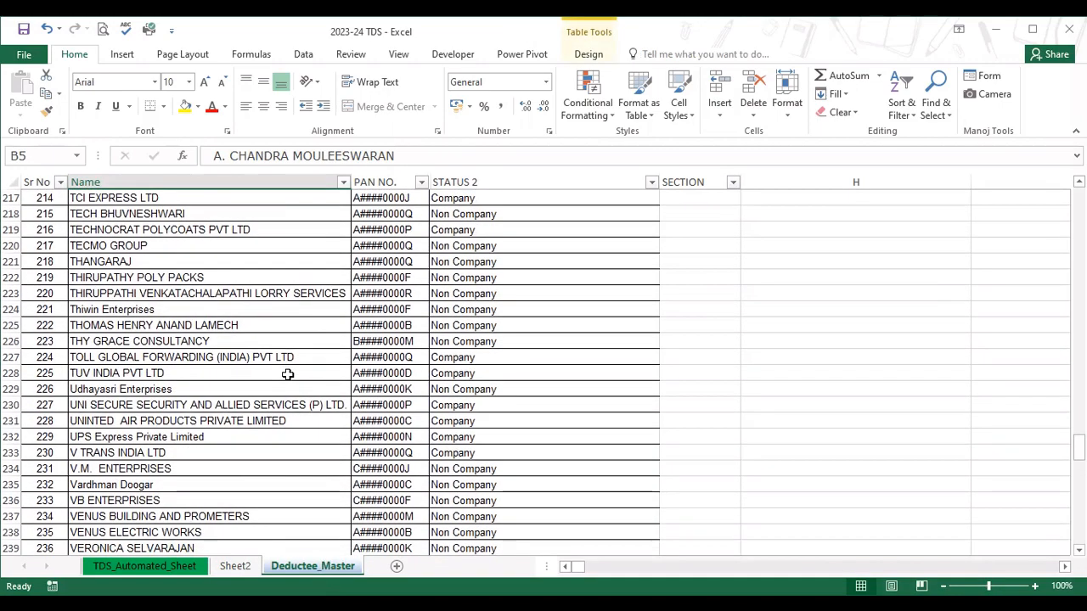
pyautogui.scroll(20, 288, 374)
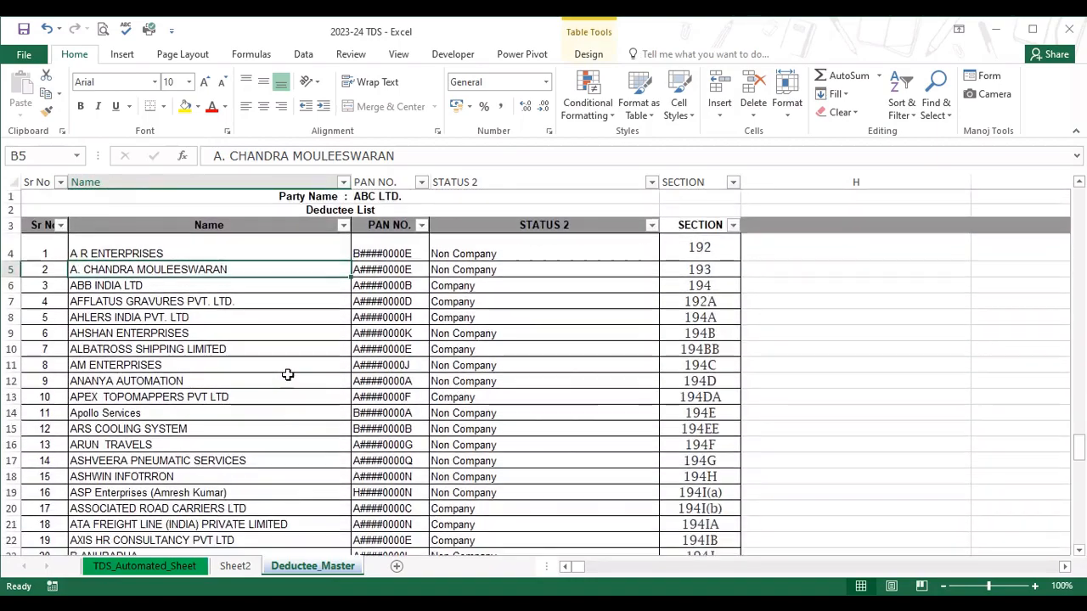
pyautogui.click(158, 301)
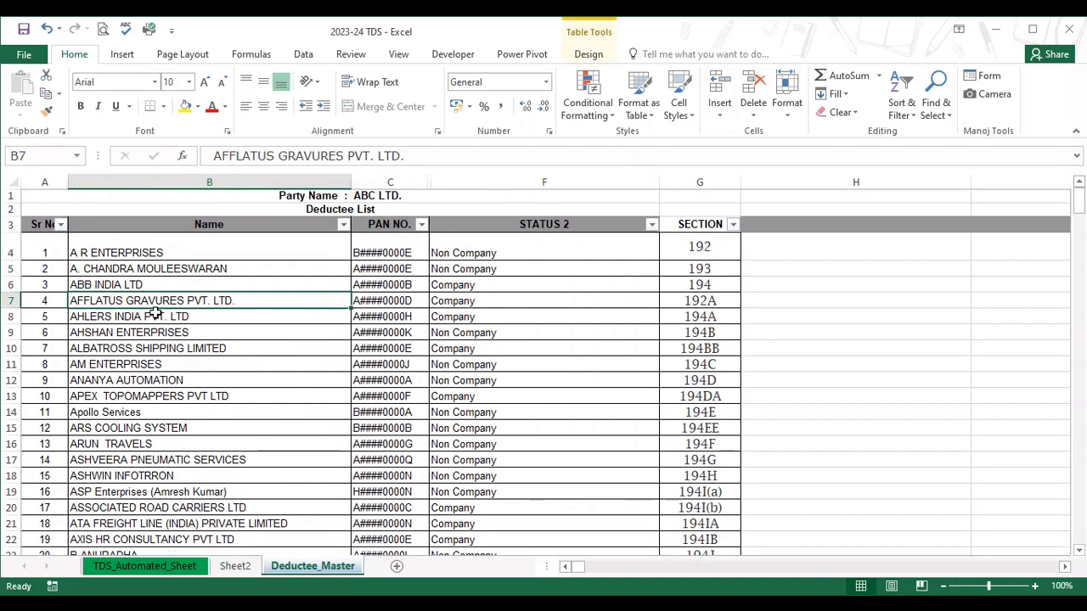
pyautogui.click(475, 301)
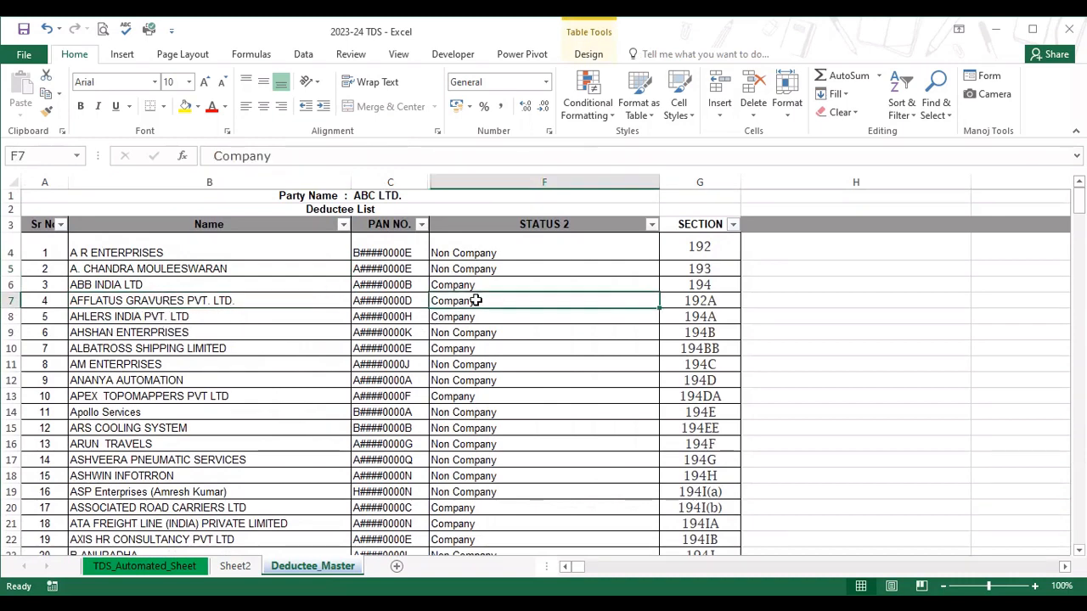
pyautogui.click(227, 566)
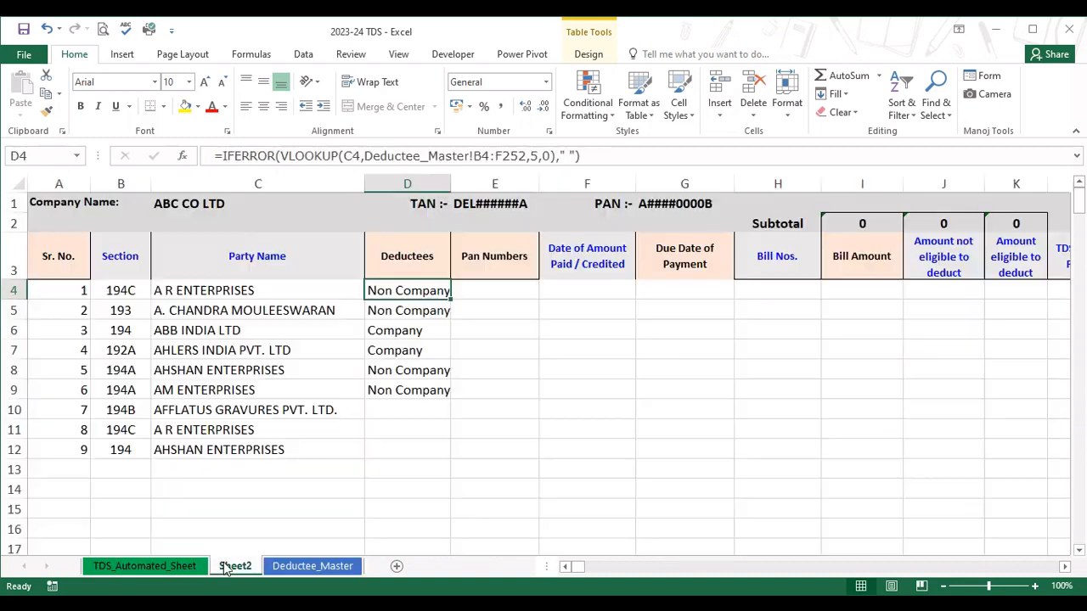
pyautogui.click(406, 406)
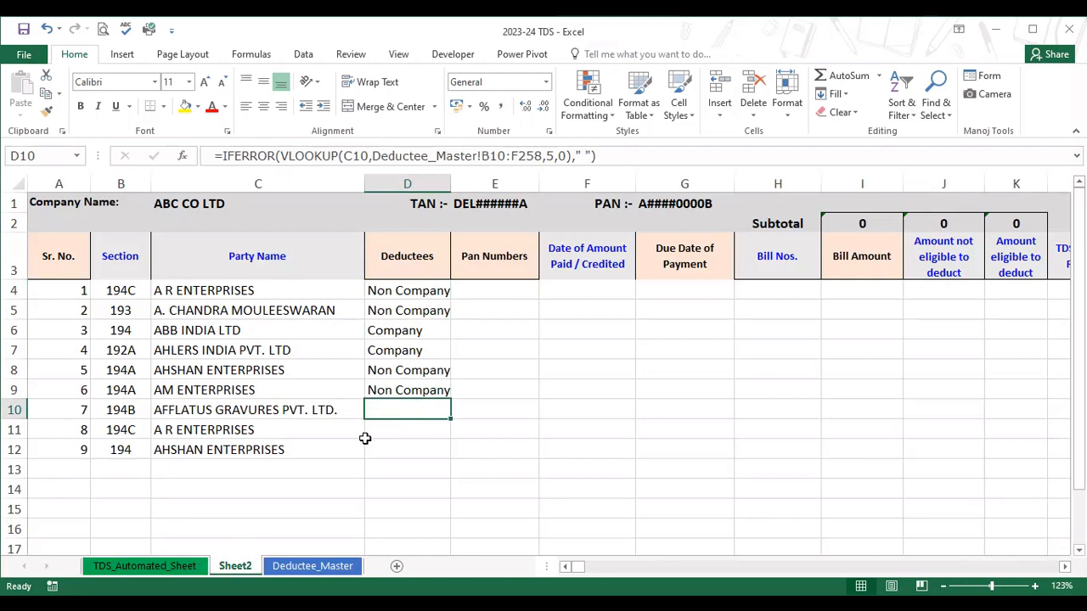
# Make the VLOOKUP table array in D4 absolute as Deductee_Master!$B$4:$F$252.
pyautogui.click(402, 292)
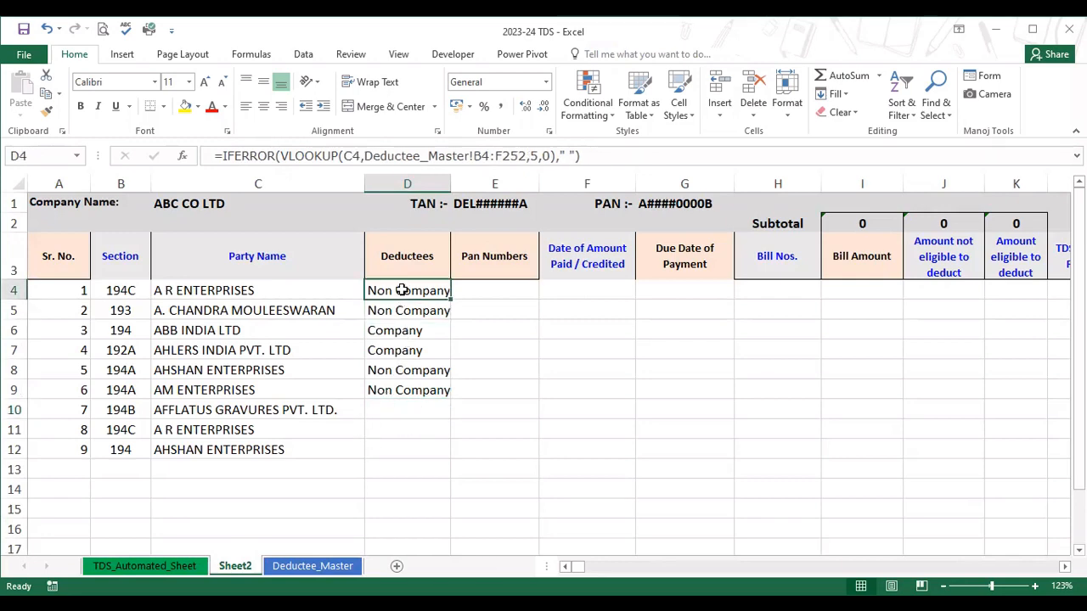
pyautogui.click(476, 155)
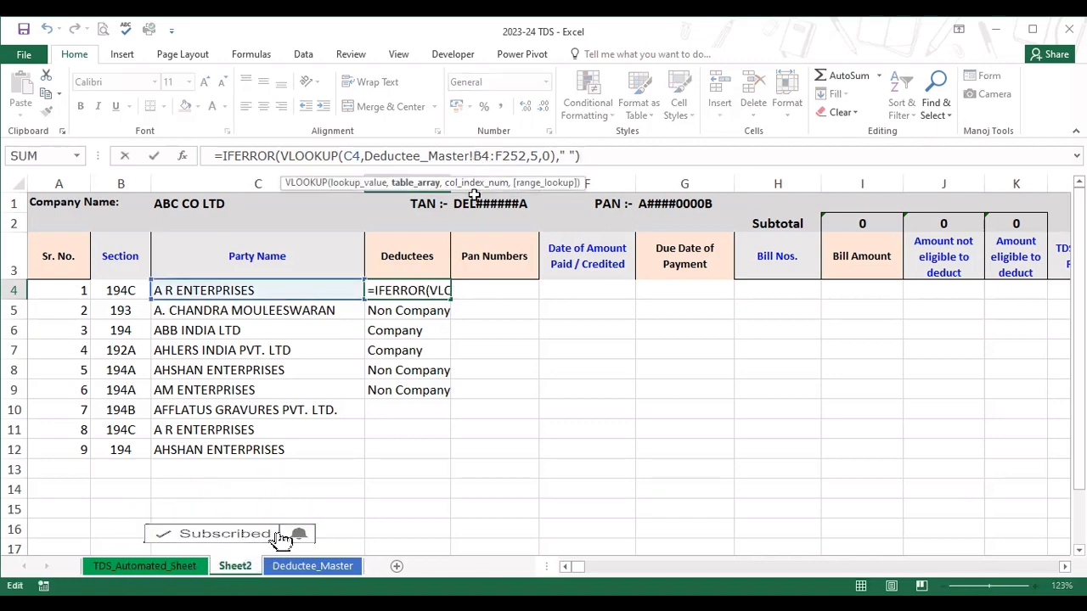
pyautogui.hotkey('shift', 'Right')
pyautogui.hotkey('shift', 'Right')
pyautogui.hotkey('shift', 'Right')
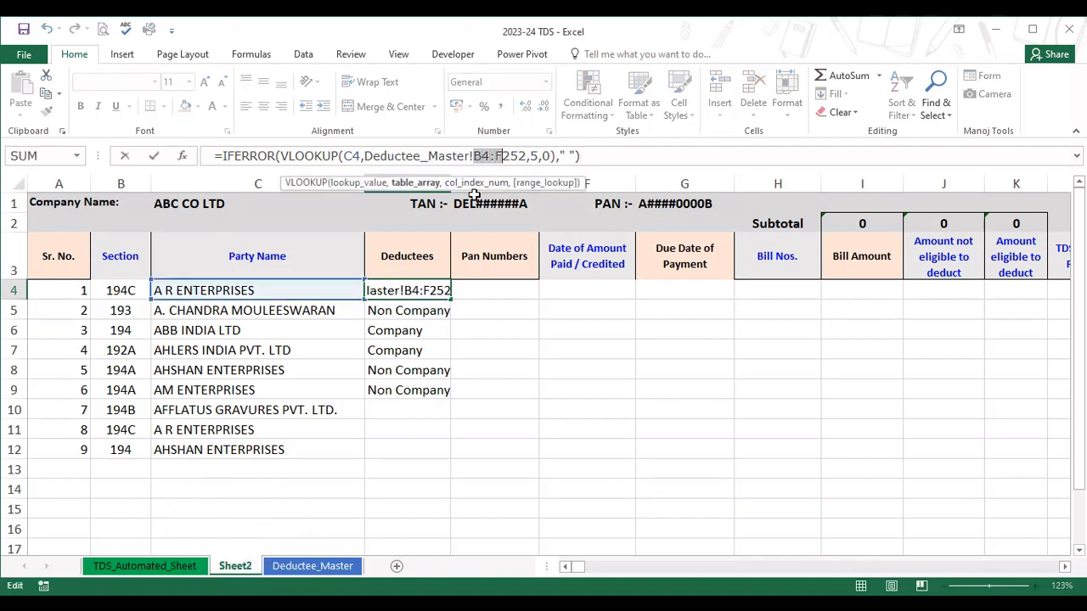
pyautogui.press('F4')
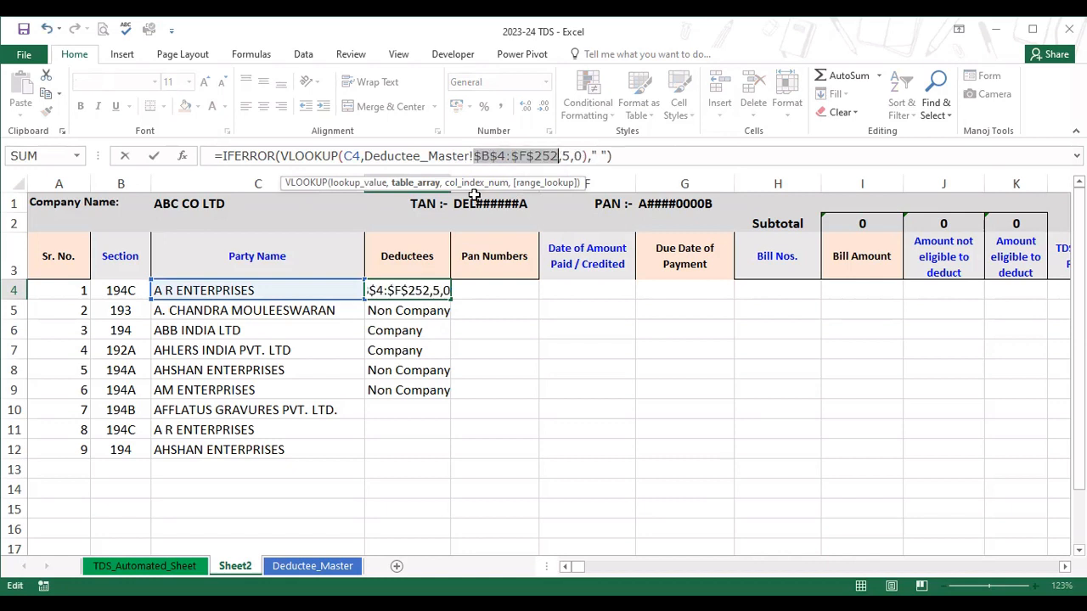
pyautogui.press('Return')
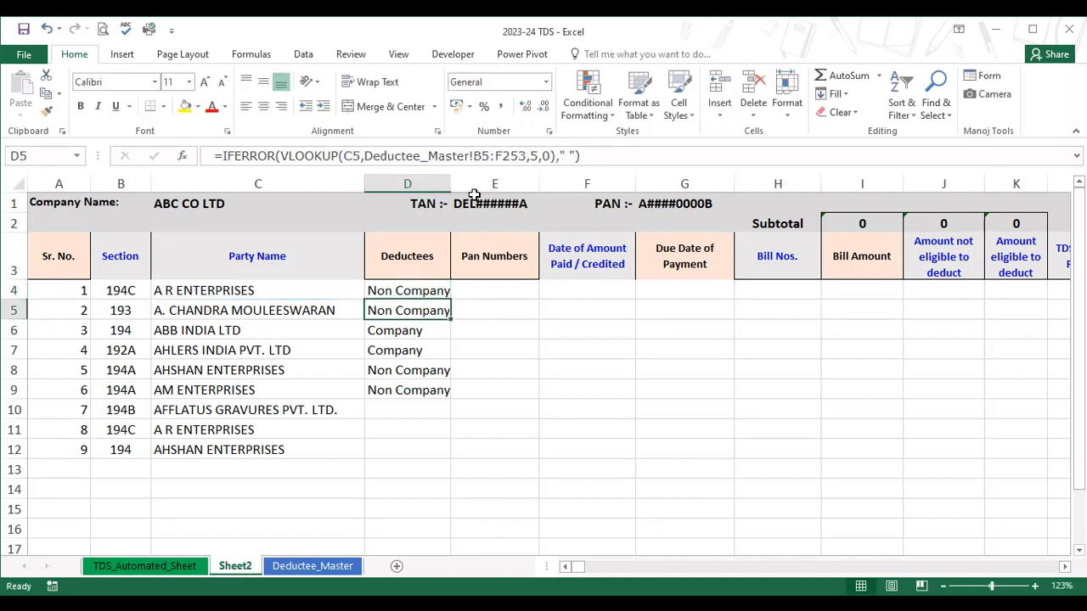
# Clear the old lookups in D5:D9 and fill the corrected D4 formula down to D9.
pyautogui.hotkey('shift', 'Down')
pyautogui.hotkey('shift', 'Down')
pyautogui.hotkey('shift', 'Down')
pyautogui.hotkey('shift', 'Down')
pyautogui.press('Delete')
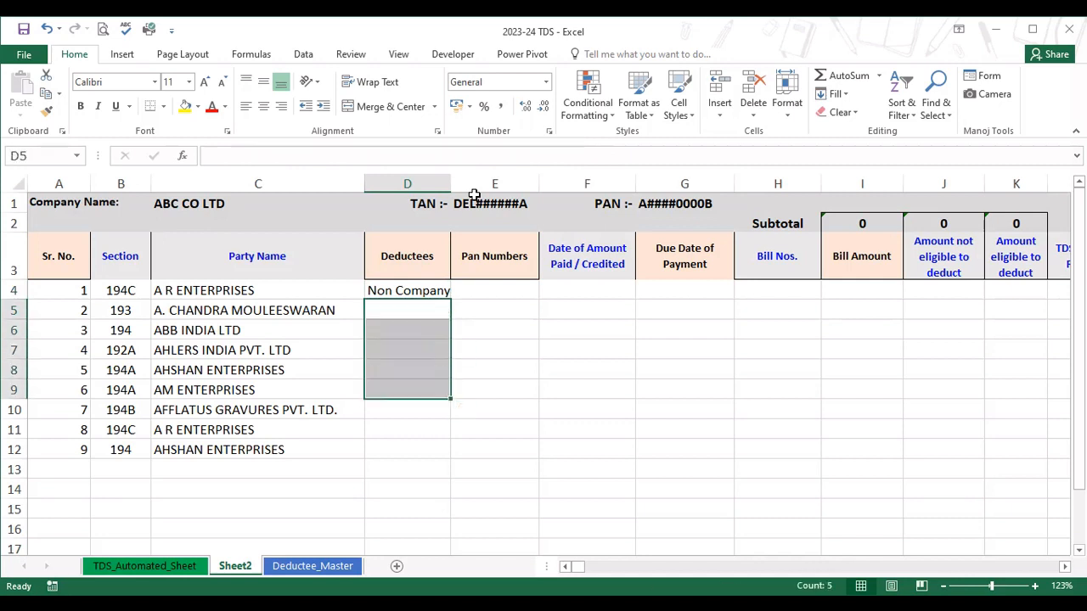
pyautogui.click(434, 291)
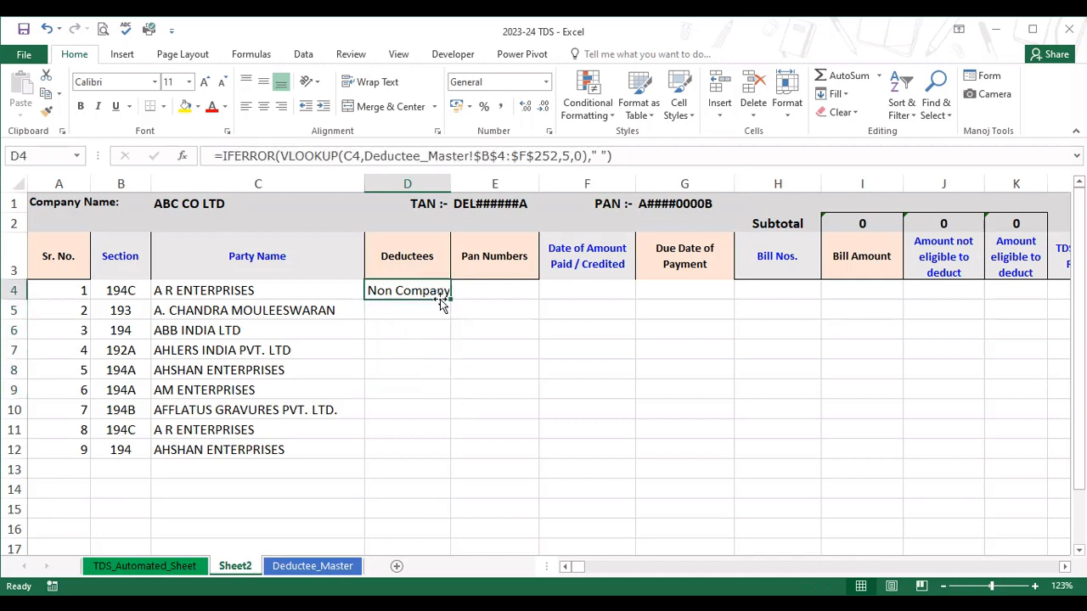
pyautogui.moveTo(451, 298); pyautogui.dragTo(437, 392)
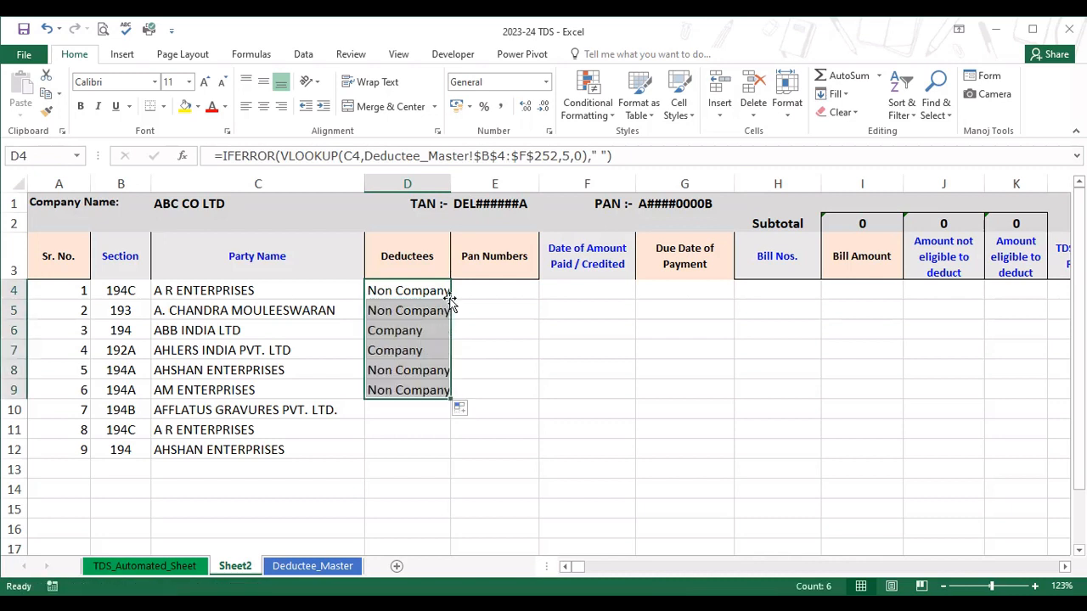
# Copy the D9 lookup formula into D10:D12 and check the pasted formulas.
pyautogui.click(425, 391)
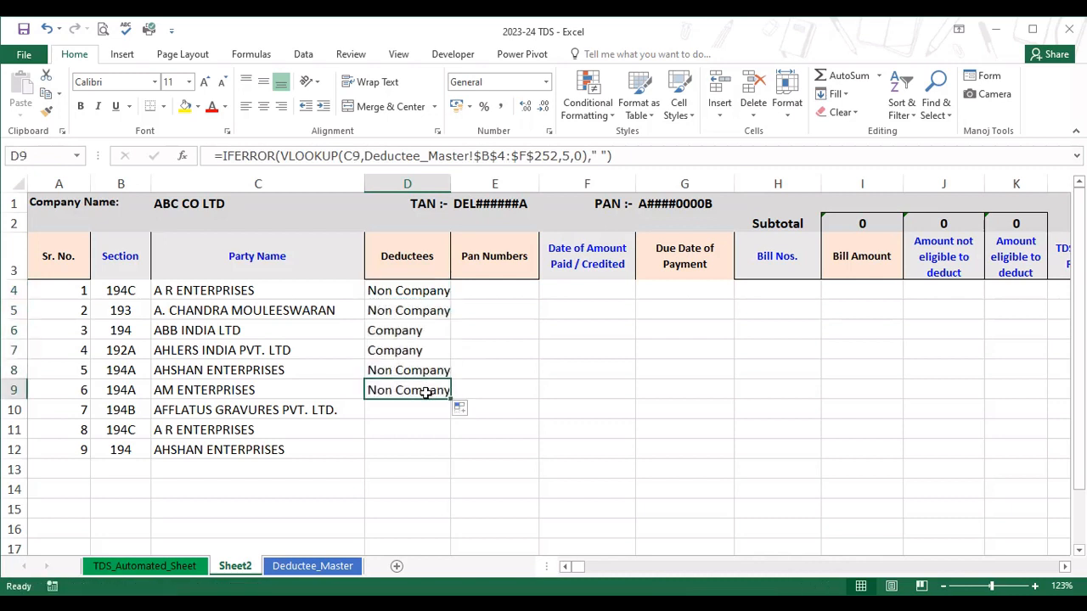
pyautogui.hotkey('ctrl', 'c')
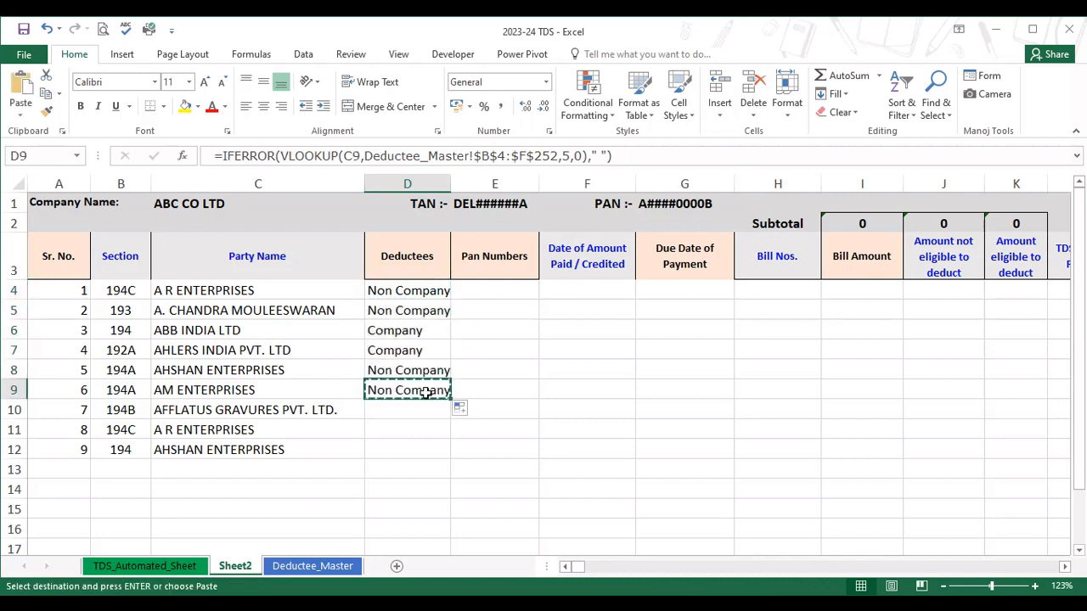
pyautogui.hotkey('shift', 'Down')
pyautogui.hotkey('shift', 'Down')
pyautogui.hotkey('shift', 'Down')
pyautogui.hotkey('ctrl', 'v')
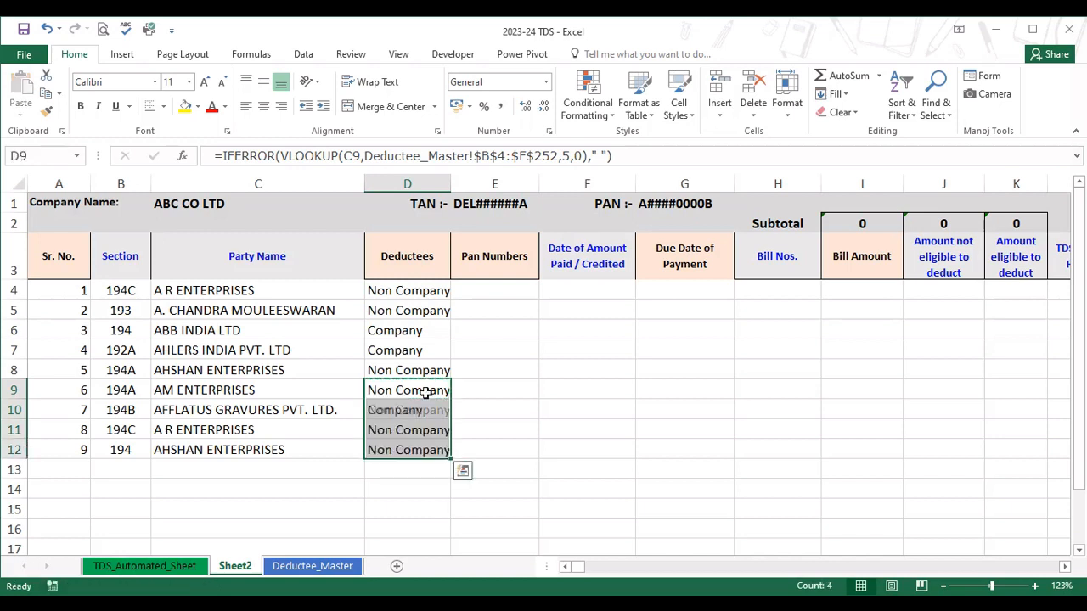
pyautogui.press('Return')
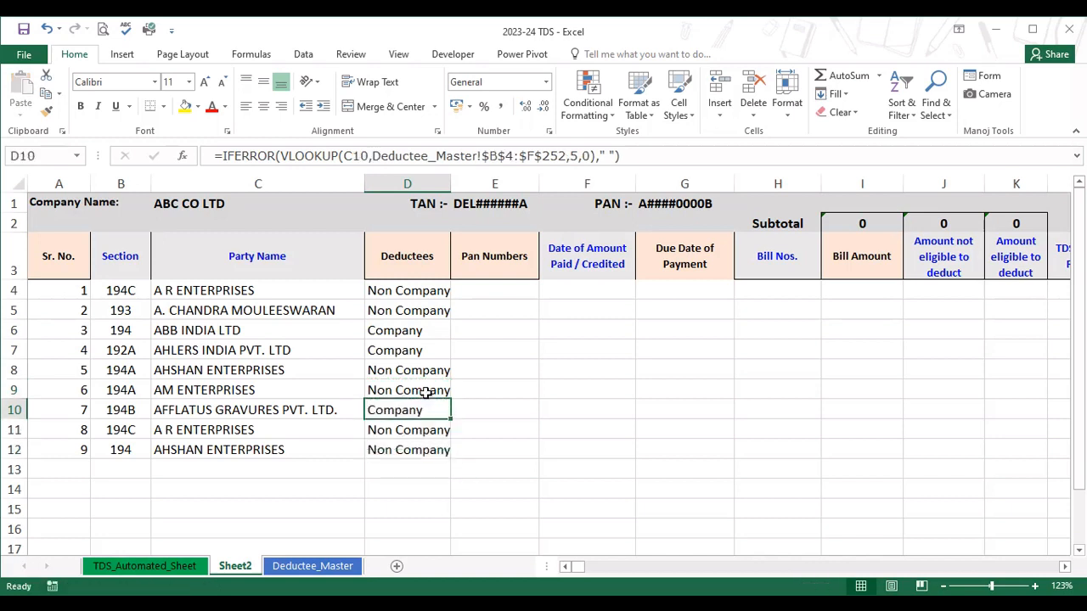
pyautogui.press('Down')
pyautogui.press('Down')
pyautogui.press('Up')
pyautogui.press('Up')
pyautogui.press('Up')
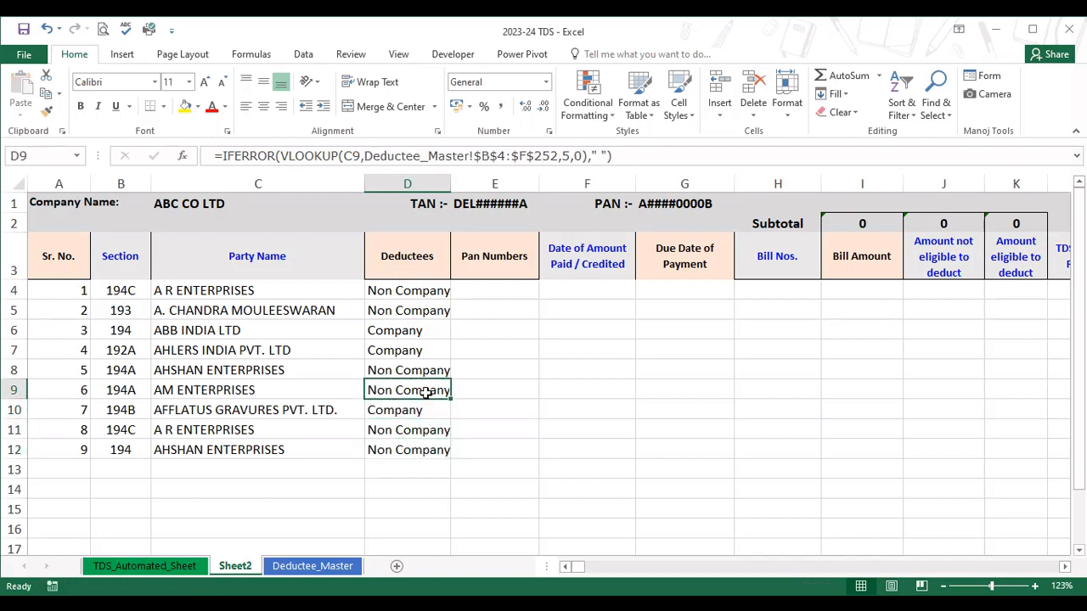
pyautogui.press('Down')
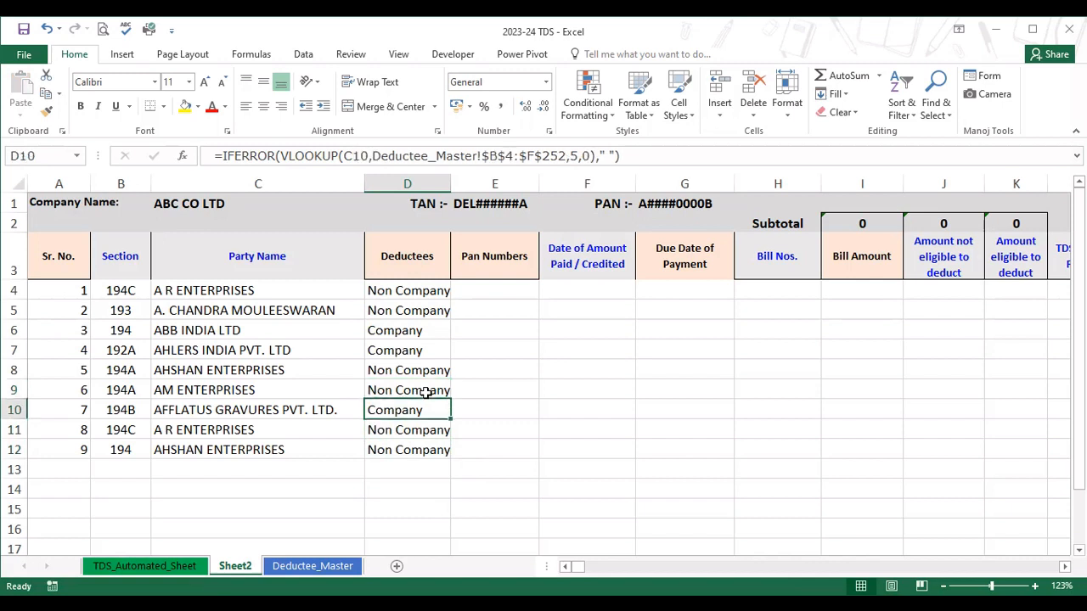
# Begin a VLOOKUP formula in the first Pan Numbers cell, E4, with the party name in C4 as the lookup value.
pyautogui.click(494, 294)
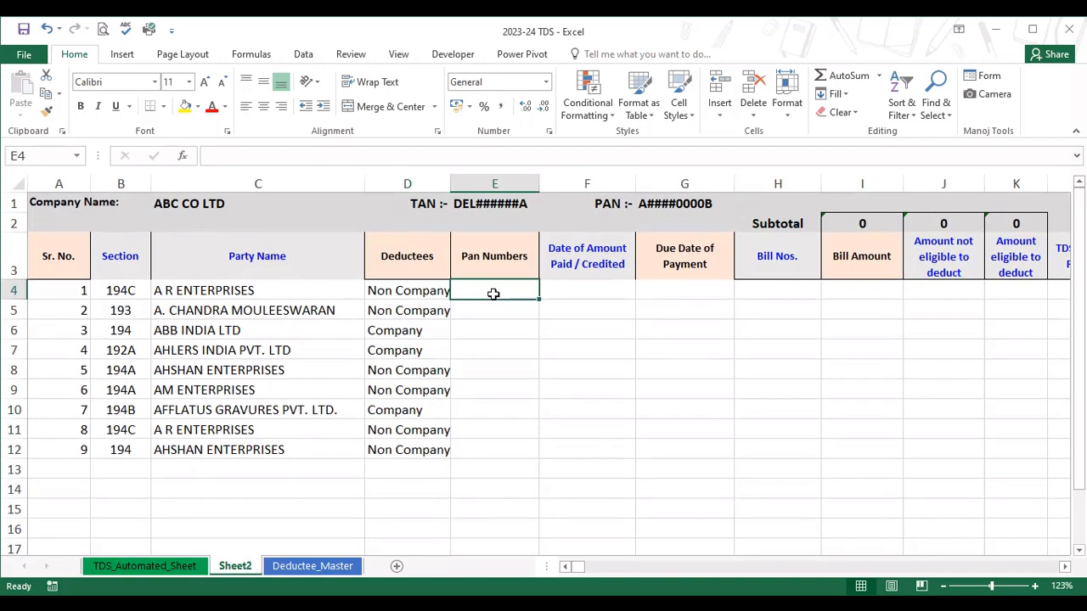
pyautogui.write('=')
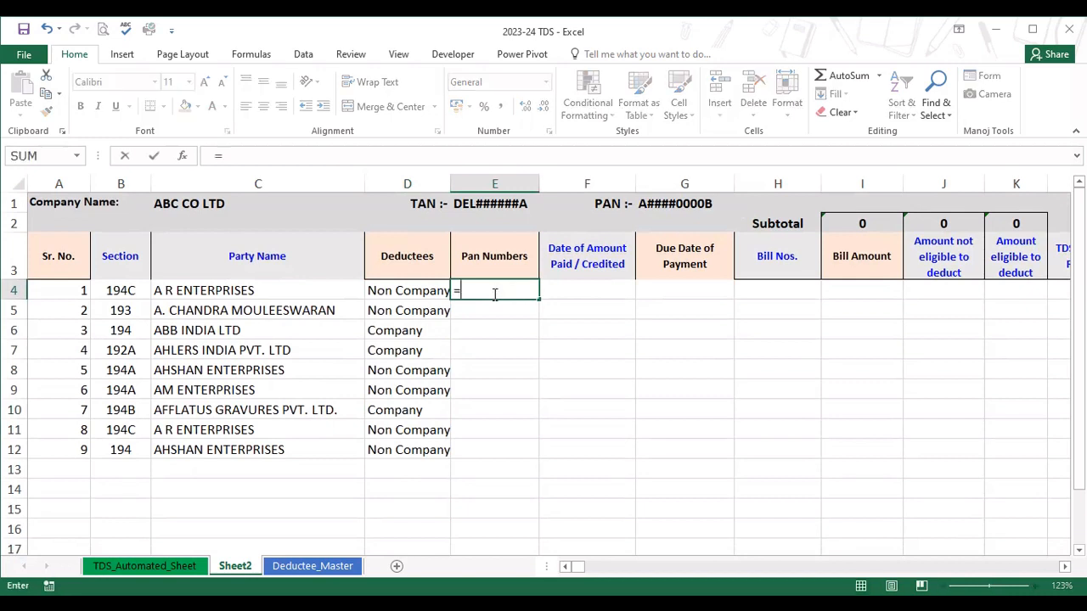
pyautogui.write('vloo')
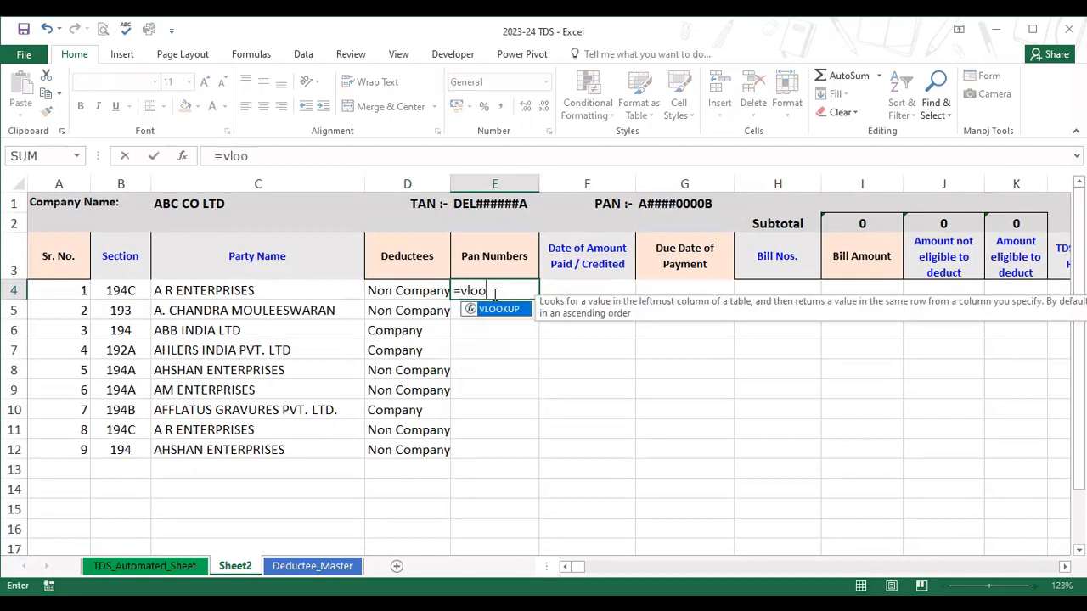
pyautogui.write('kup(')
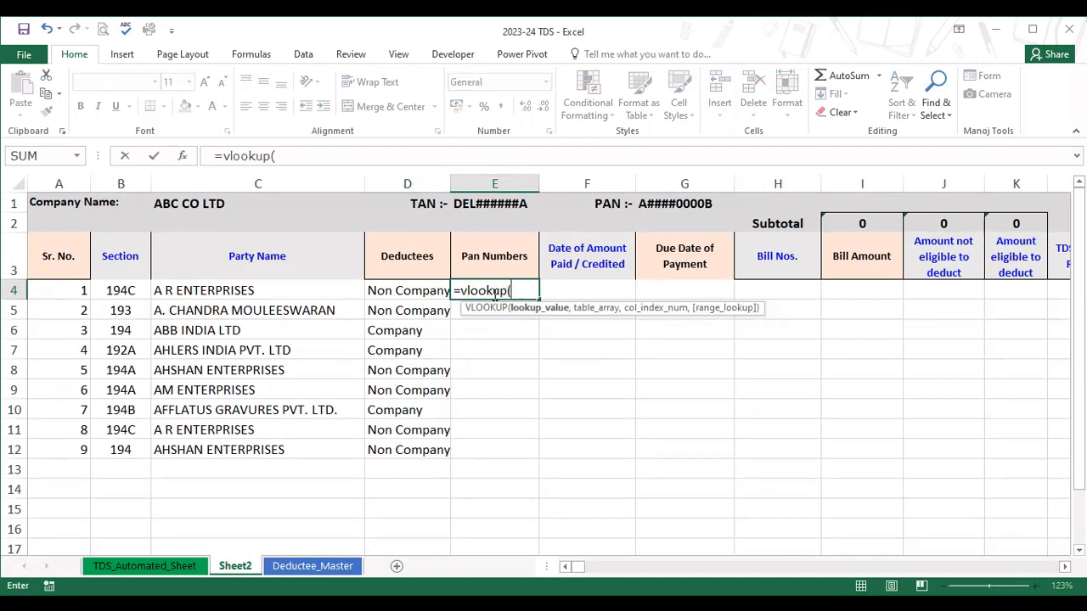
pyautogui.click(308, 292)
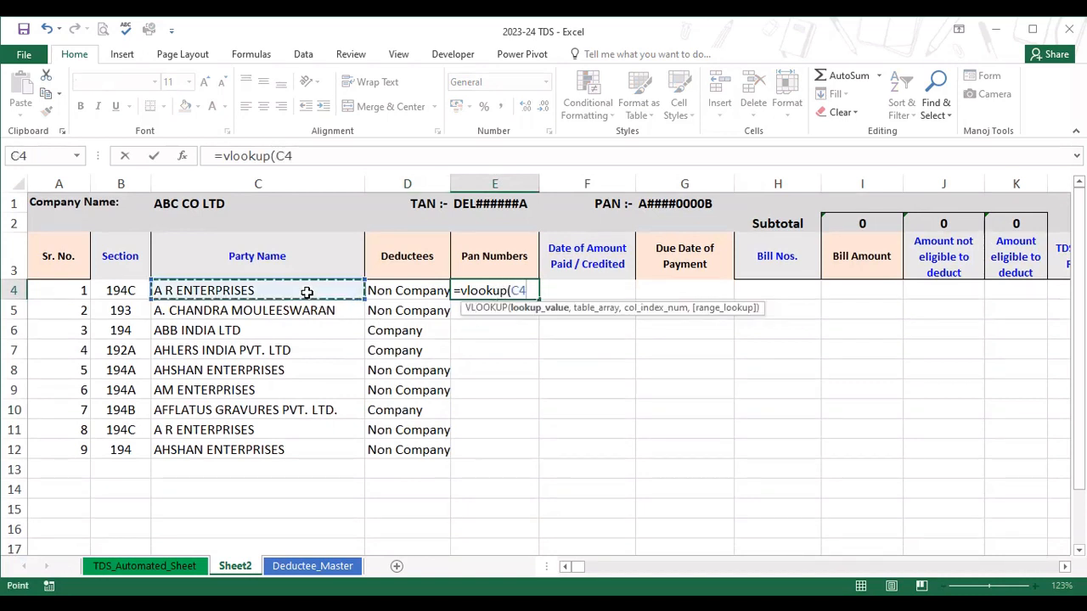
pyautogui.write(',')
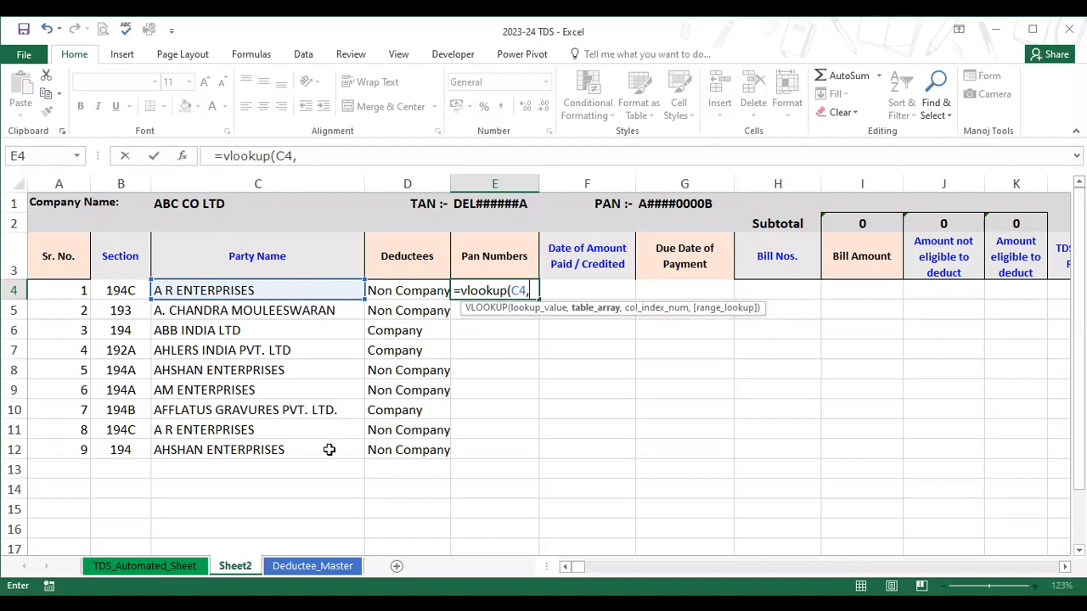
# Complete the E4 VLOOKUP with table array Deductee_Master!B4:C252, column index 2 and range lookup 0.
pyautogui.click(346, 567)
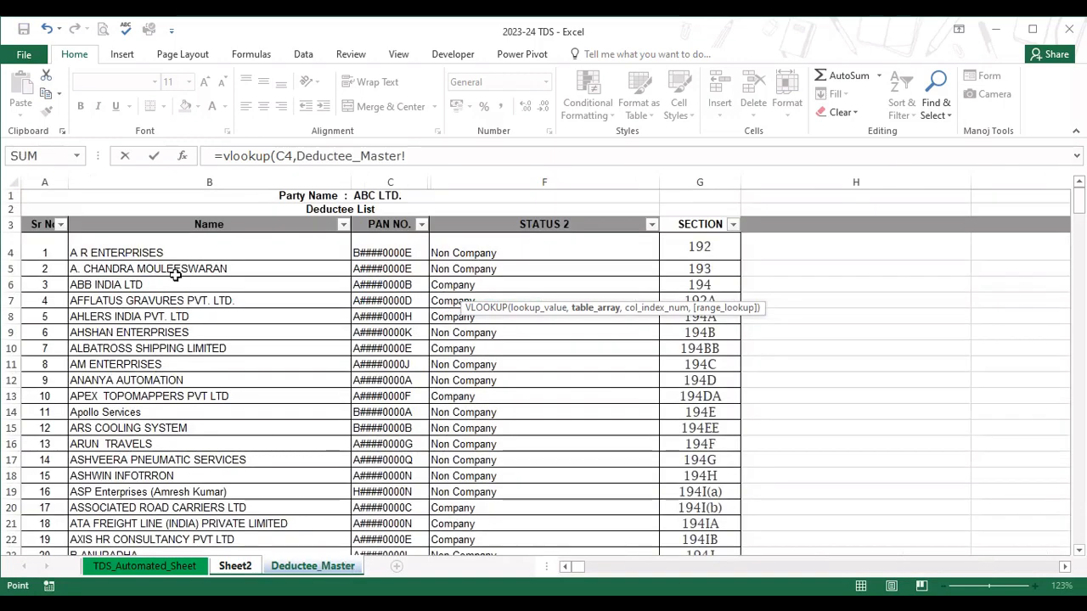
pyautogui.click(160, 252)
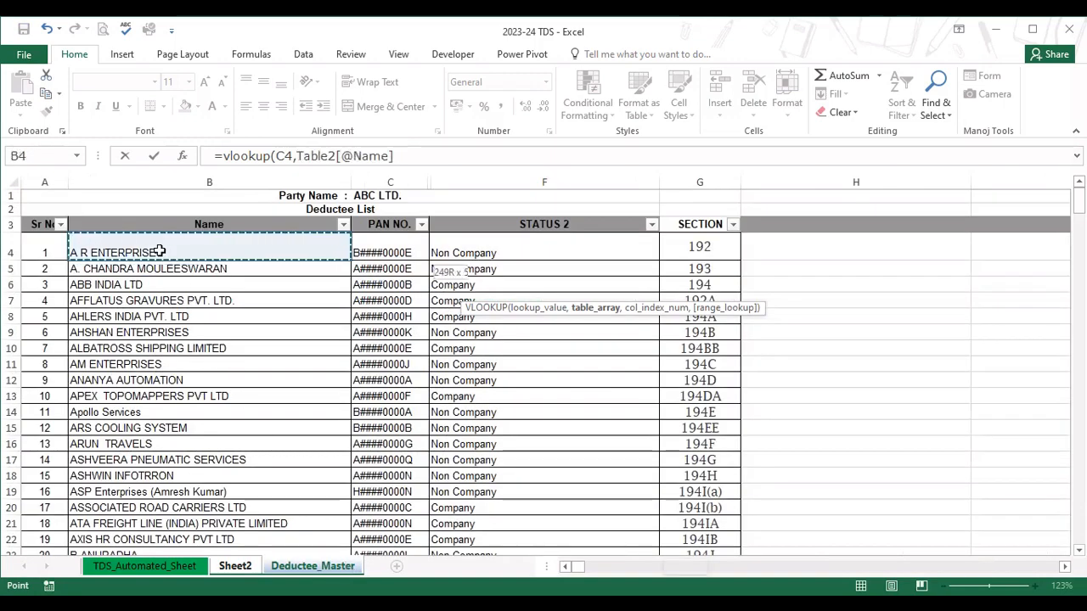
pyautogui.hotkey('shift', 'Right')
pyautogui.hotkey('shift', 'Right')
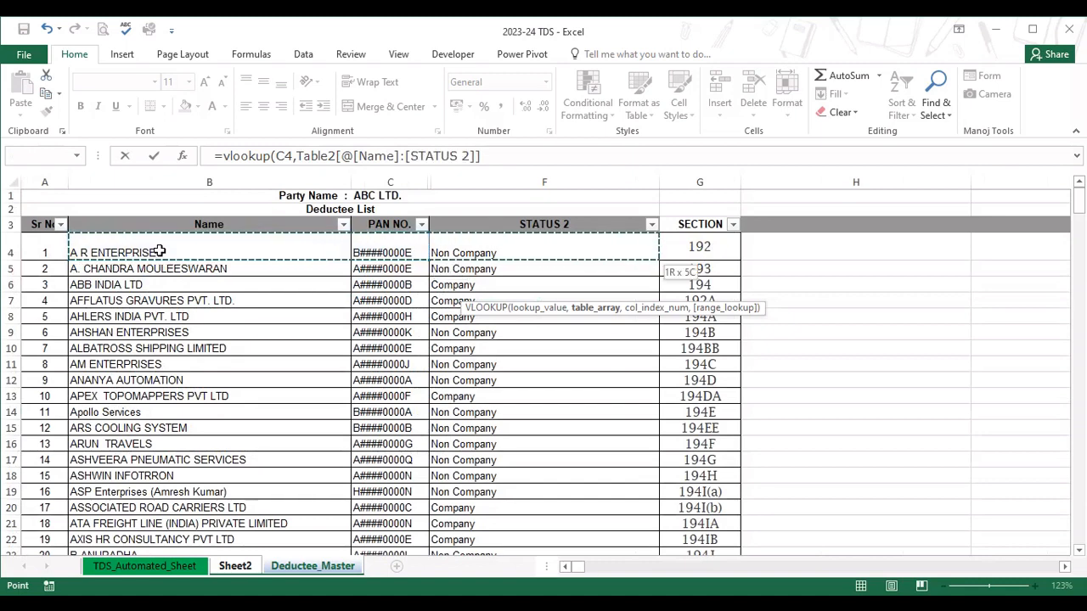
pyautogui.hotkey('shift', 'Left')
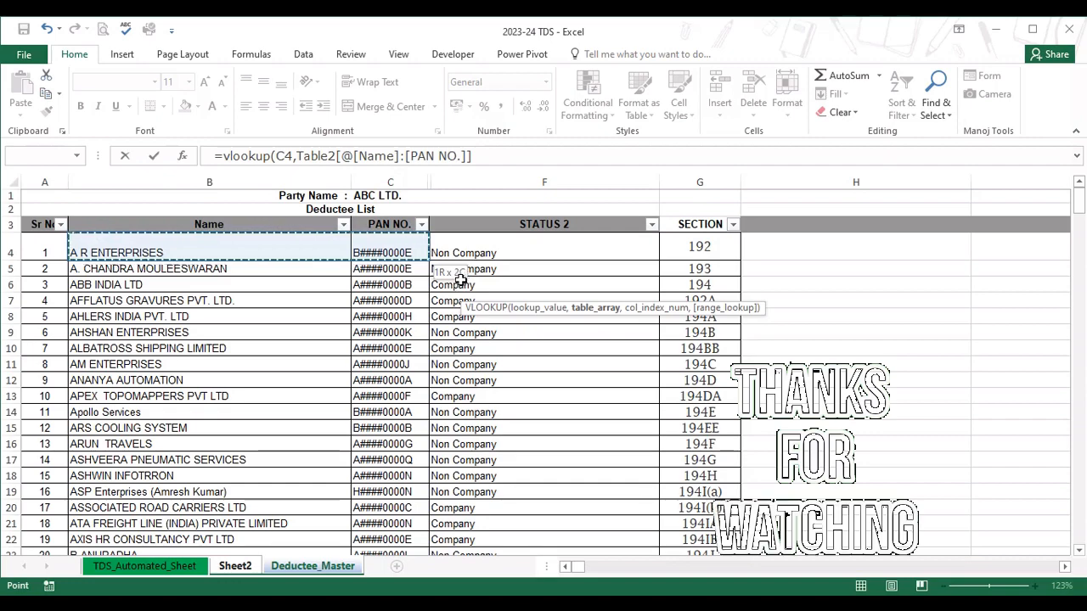
pyautogui.hotkey('ctrl', 'shift', 'Down')
pyautogui.write(',Deductee_Master!B4:C25')
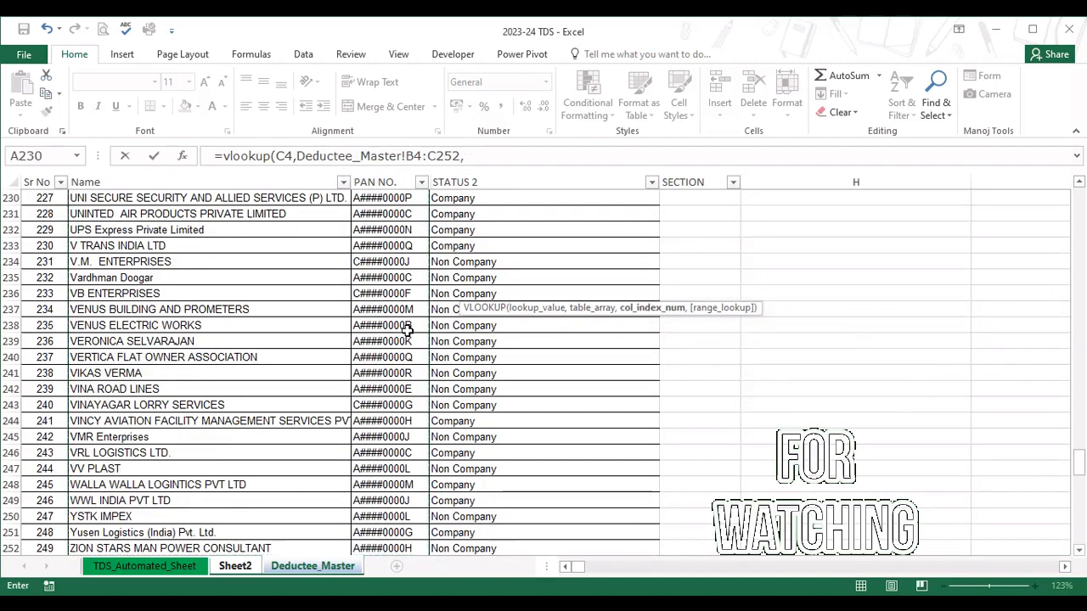
pyautogui.write('2,')
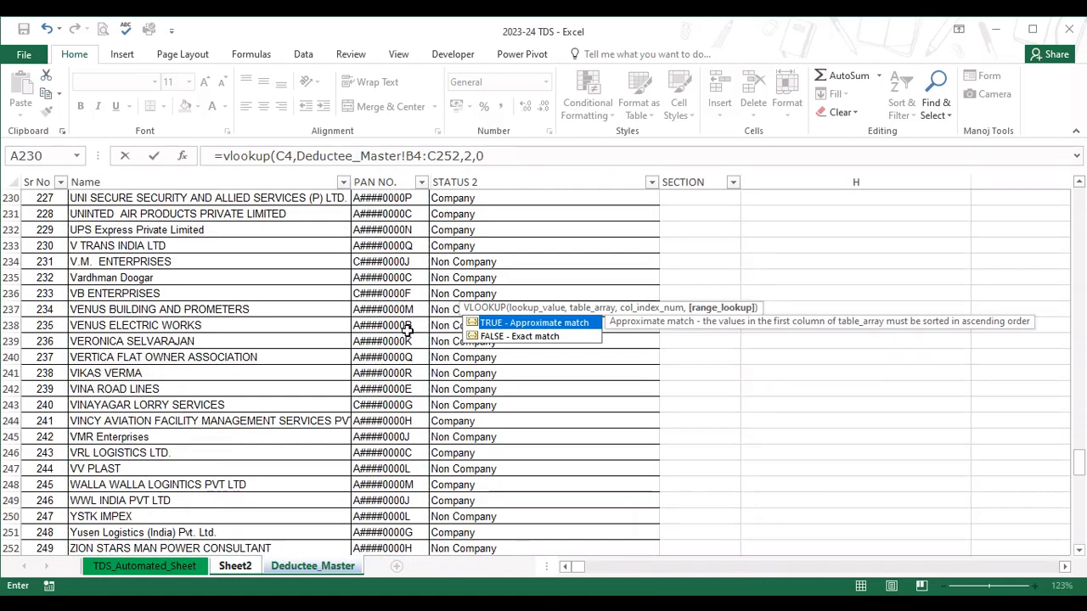
pyautogui.write('0)')
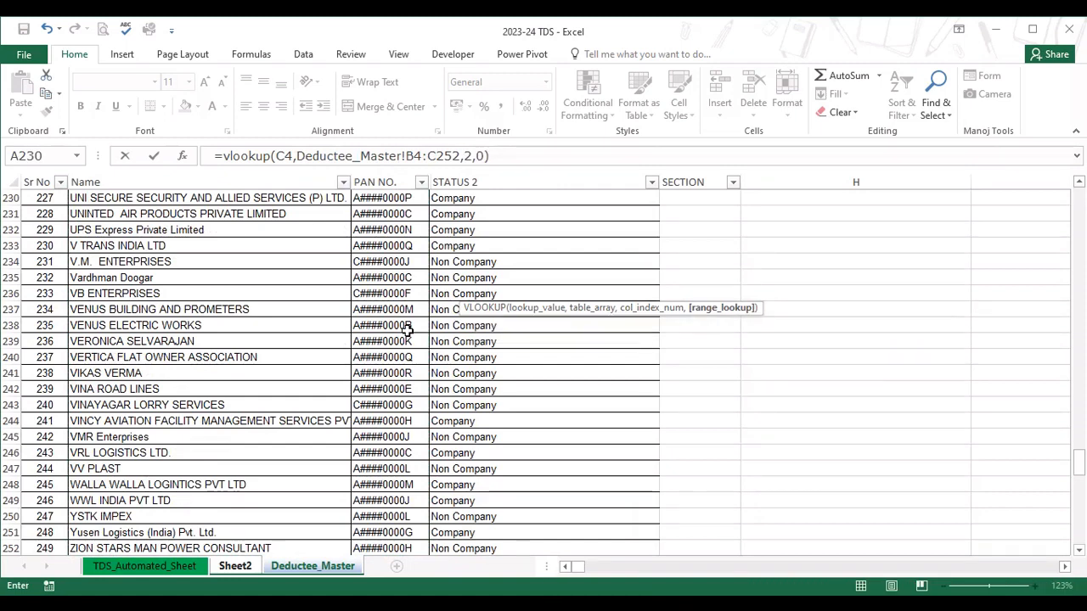
pyautogui.press('Return')
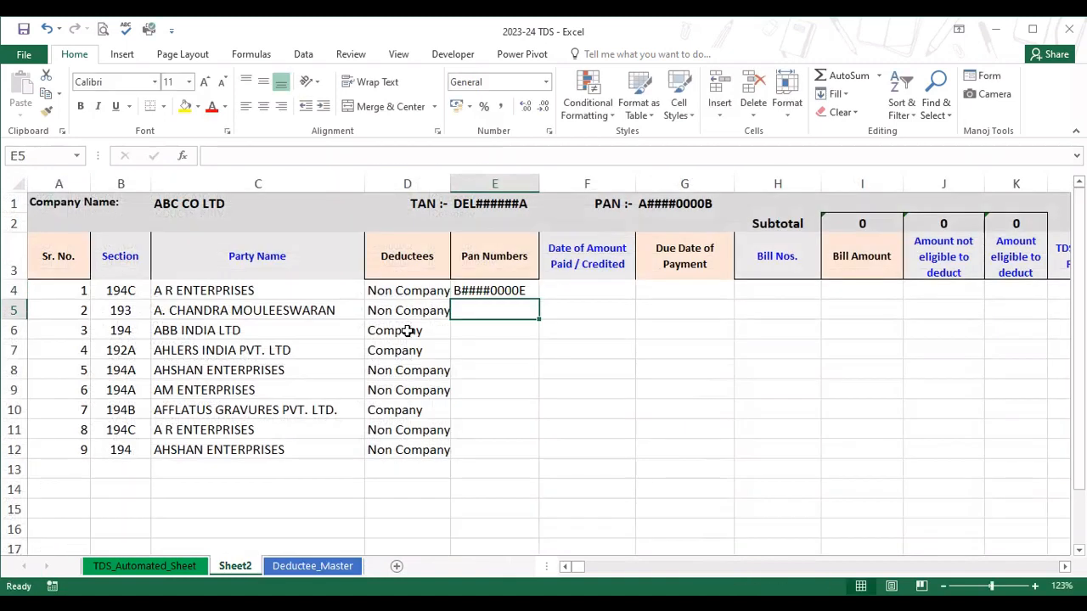
# Make the VLOOKUP table array in E4 absolute as Deductee_Master!$B$4:$C$252.
pyautogui.press('Up')
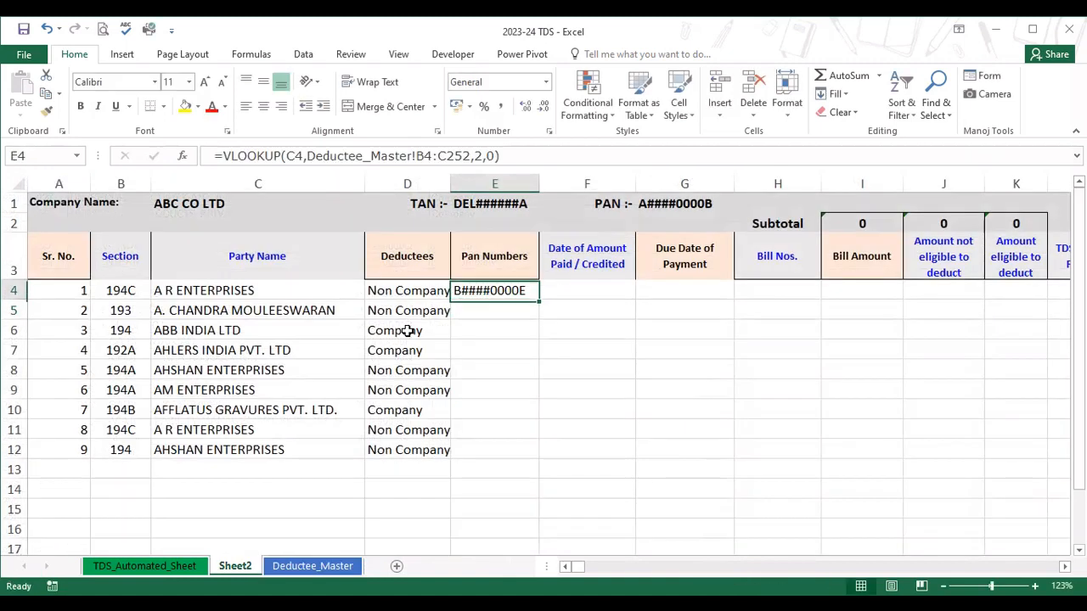
pyautogui.press('F2')
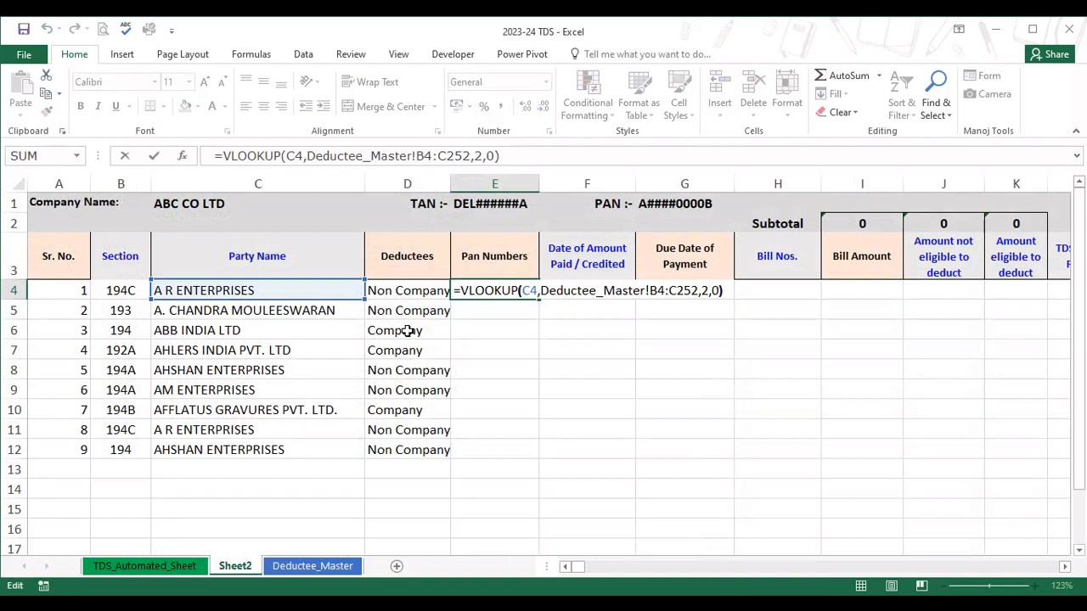
pyautogui.press('Left')
pyautogui.press('Left')
pyautogui.press('Left')
pyautogui.press('Left')
pyautogui.press('Left')
pyautogui.press('Left')
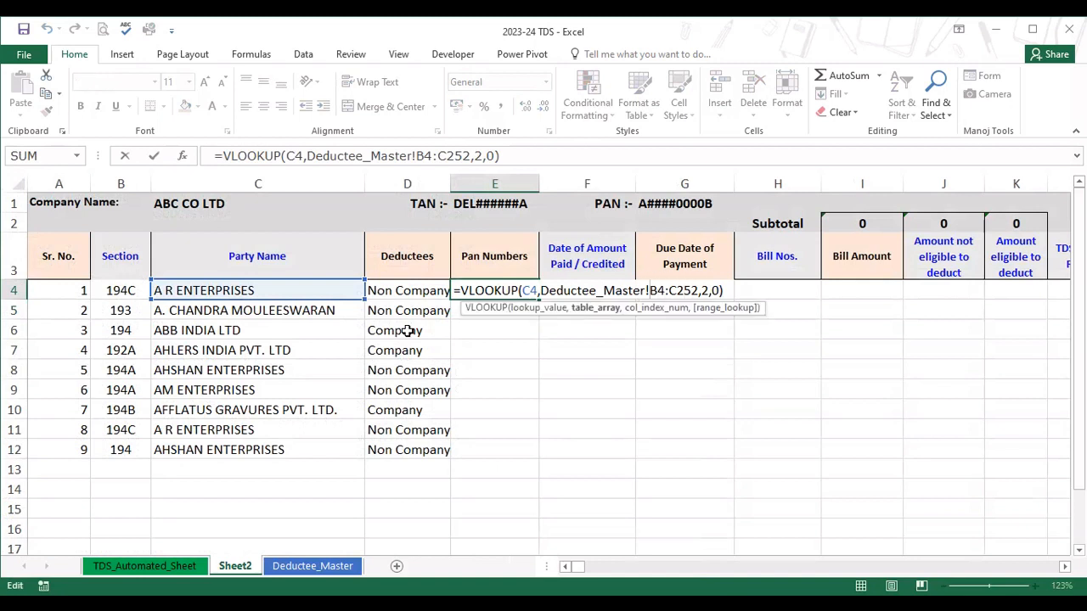
pyautogui.hotkey('shift', 'Right')
pyautogui.hotkey('shift', 'Right')
pyautogui.hotkey('shift', 'Right')
pyautogui.hotkey('shift', 'Right')
pyautogui.press('F4')
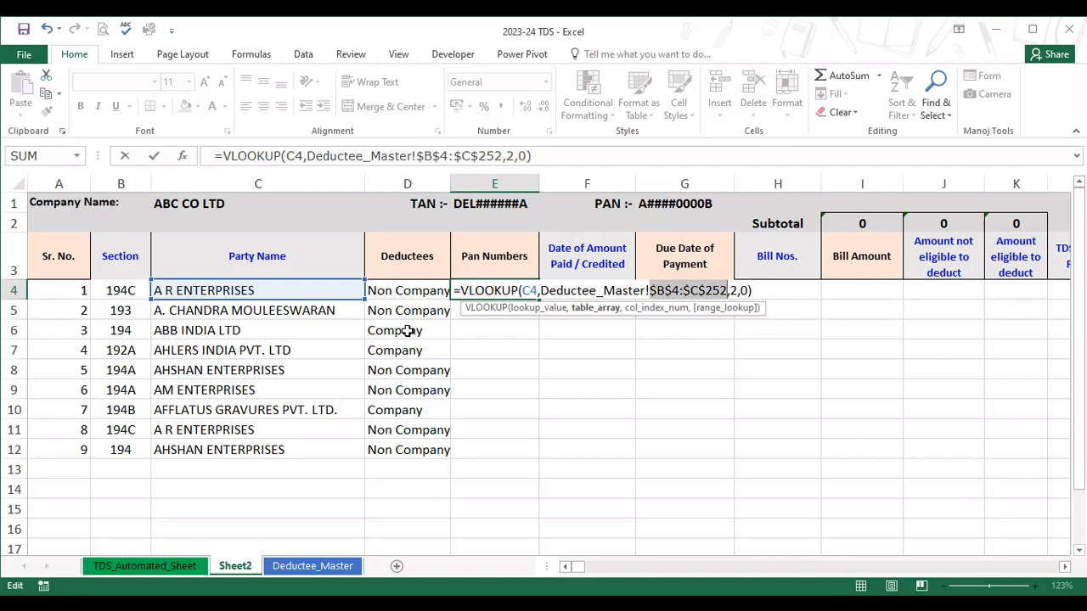
pyautogui.press('Return')
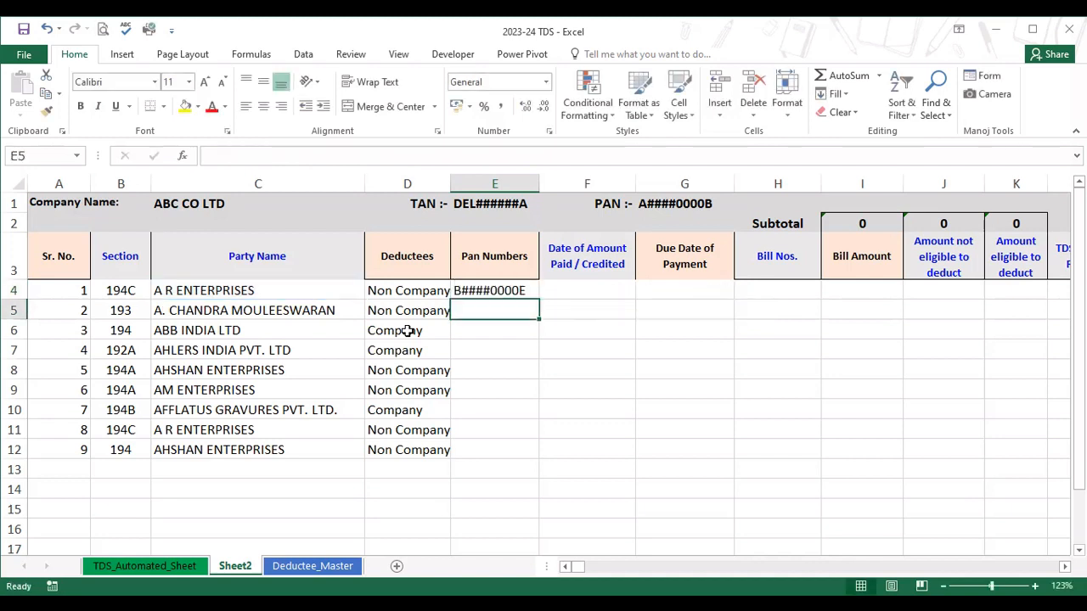
# Fill the E4 PAN lookup formula down the Pan Numbers column to E12.
pyautogui.press('Up')
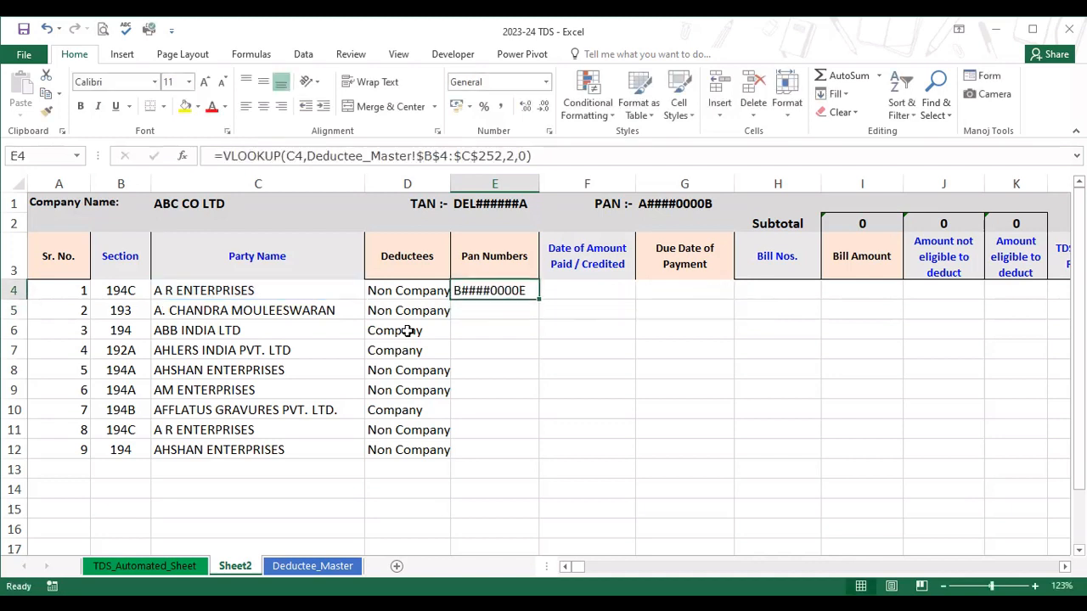
pyautogui.doubleClick(538, 300)
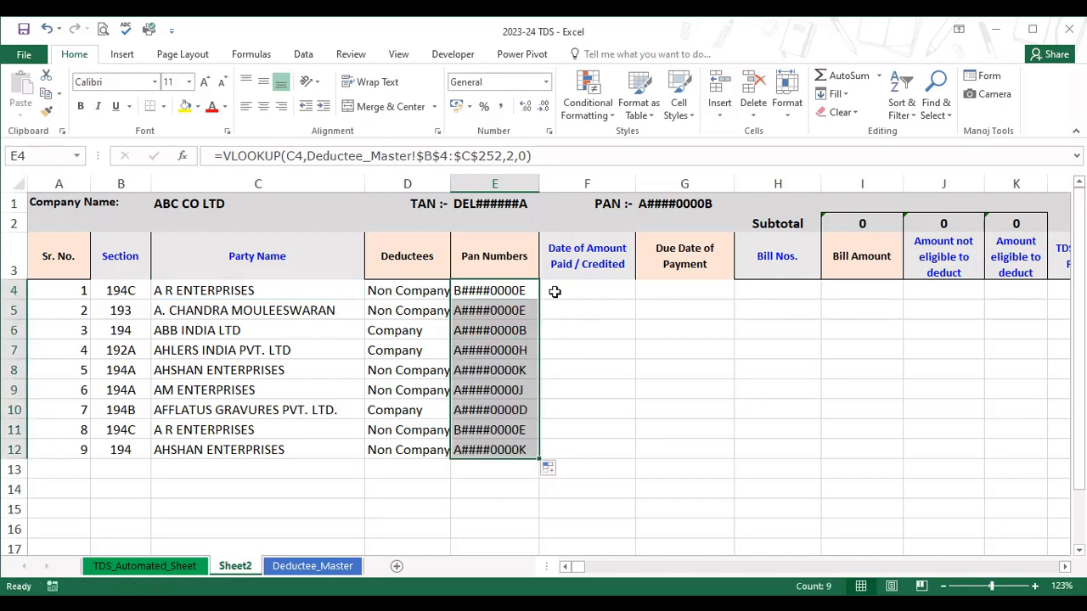
pyautogui.click(555, 289)
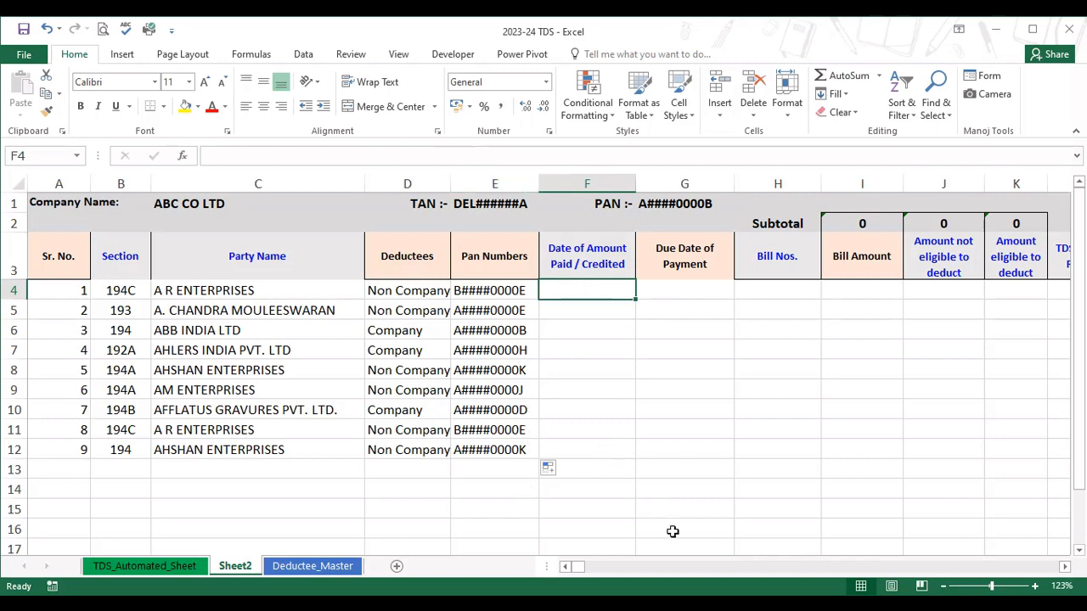
pyautogui.hotkey('alt', 'Tab')
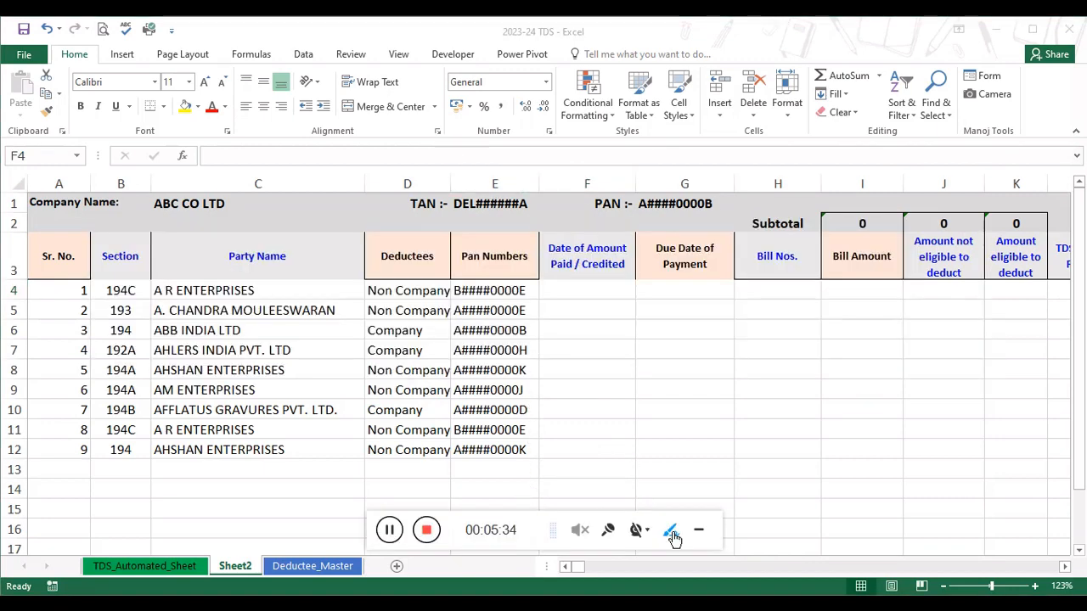
pyautogui.click(426, 531)
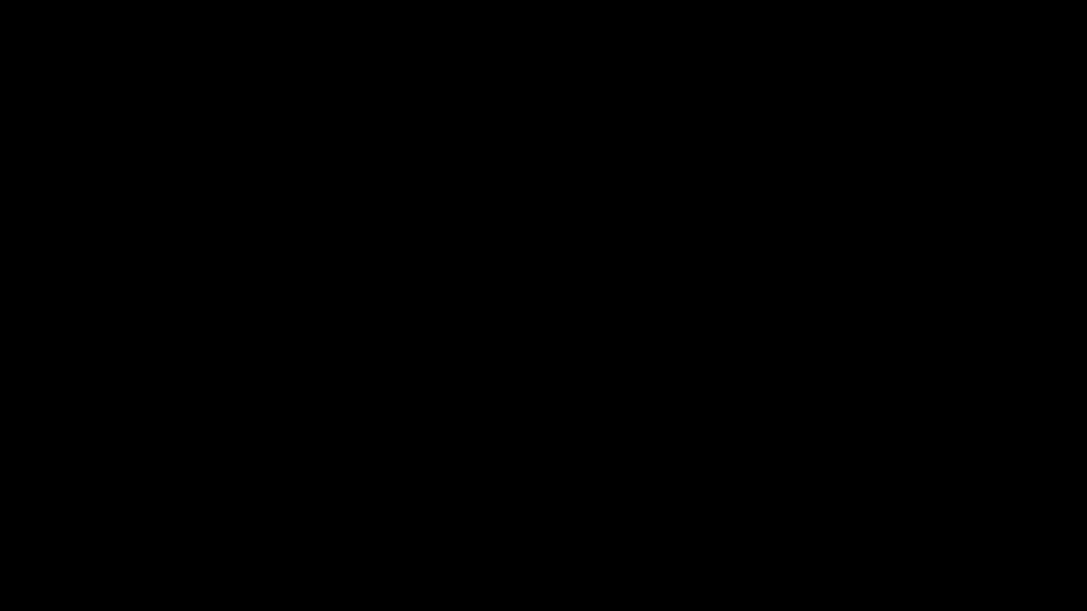